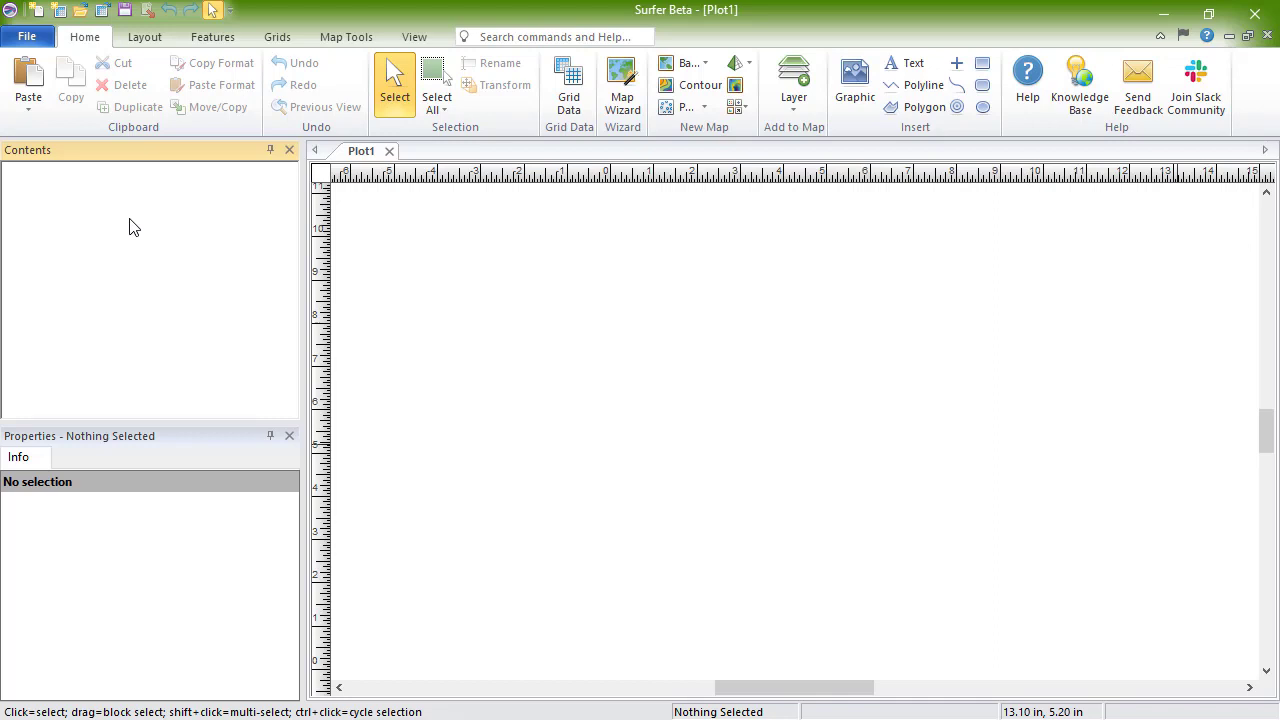
- Create a new blank worksheet and enter 1 in cell A1
click(27, 36)
mouse_move(50, 59)
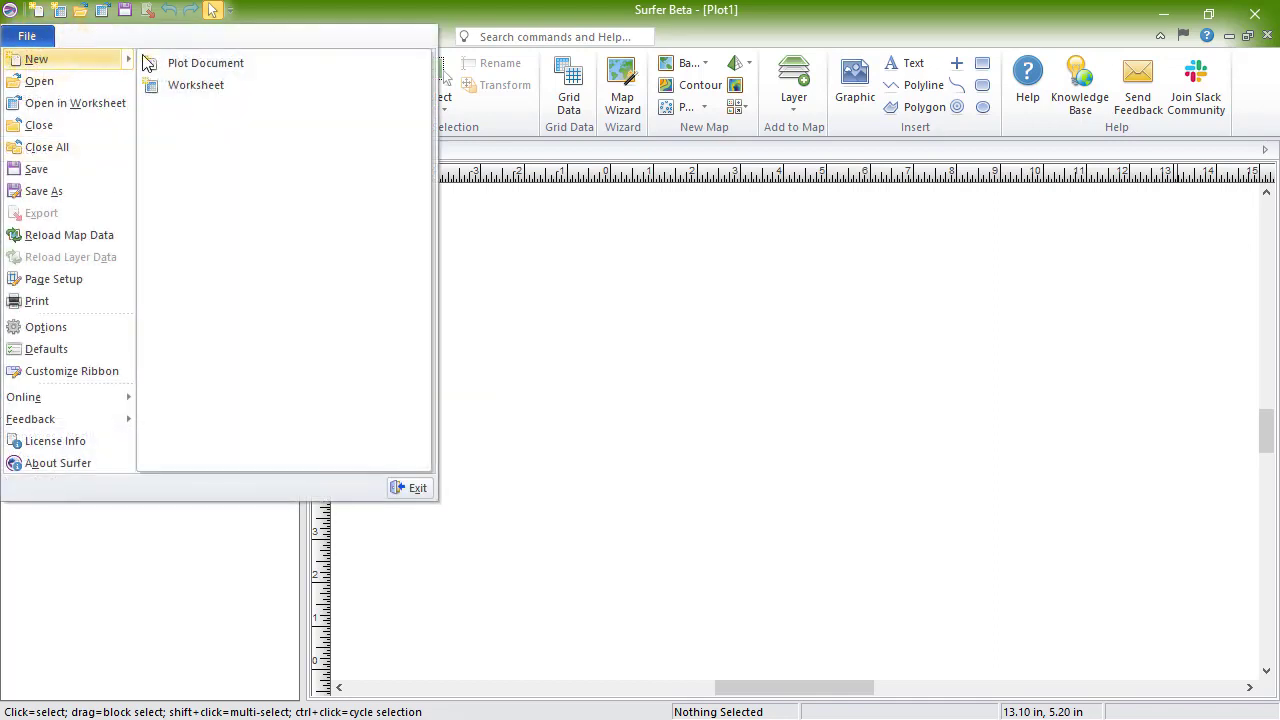
click(317, 84)
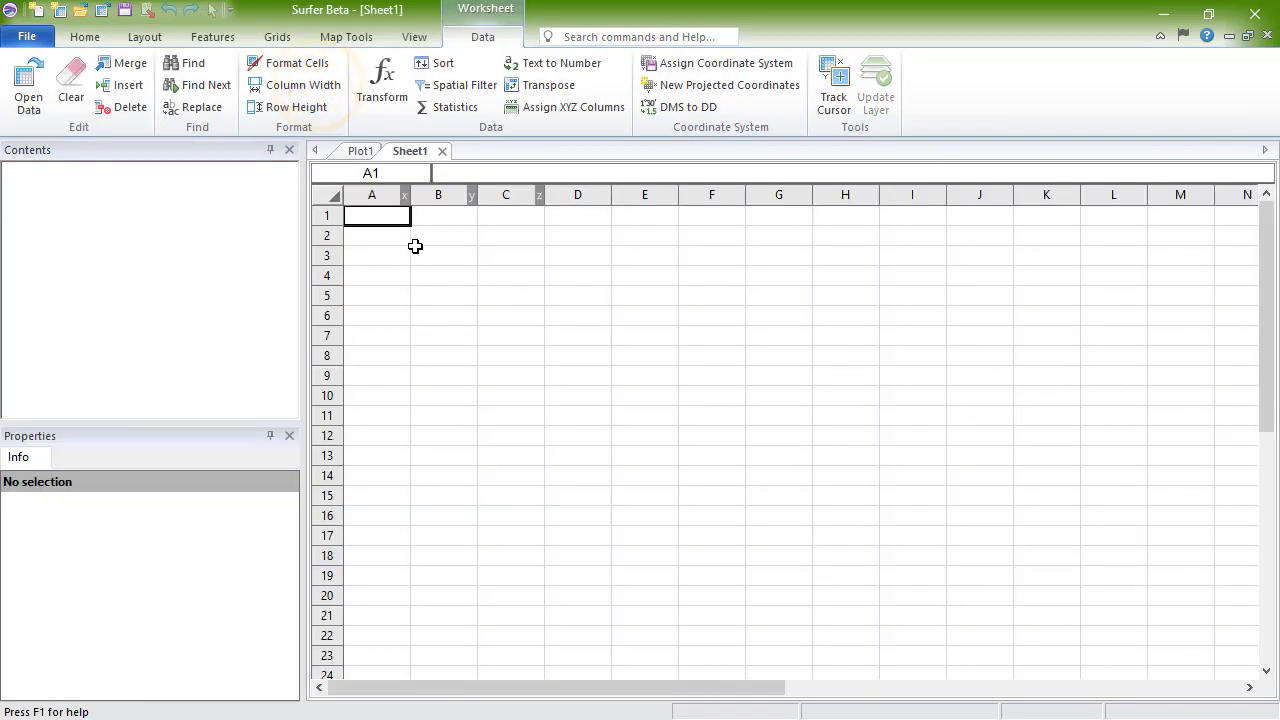
click(389, 215)
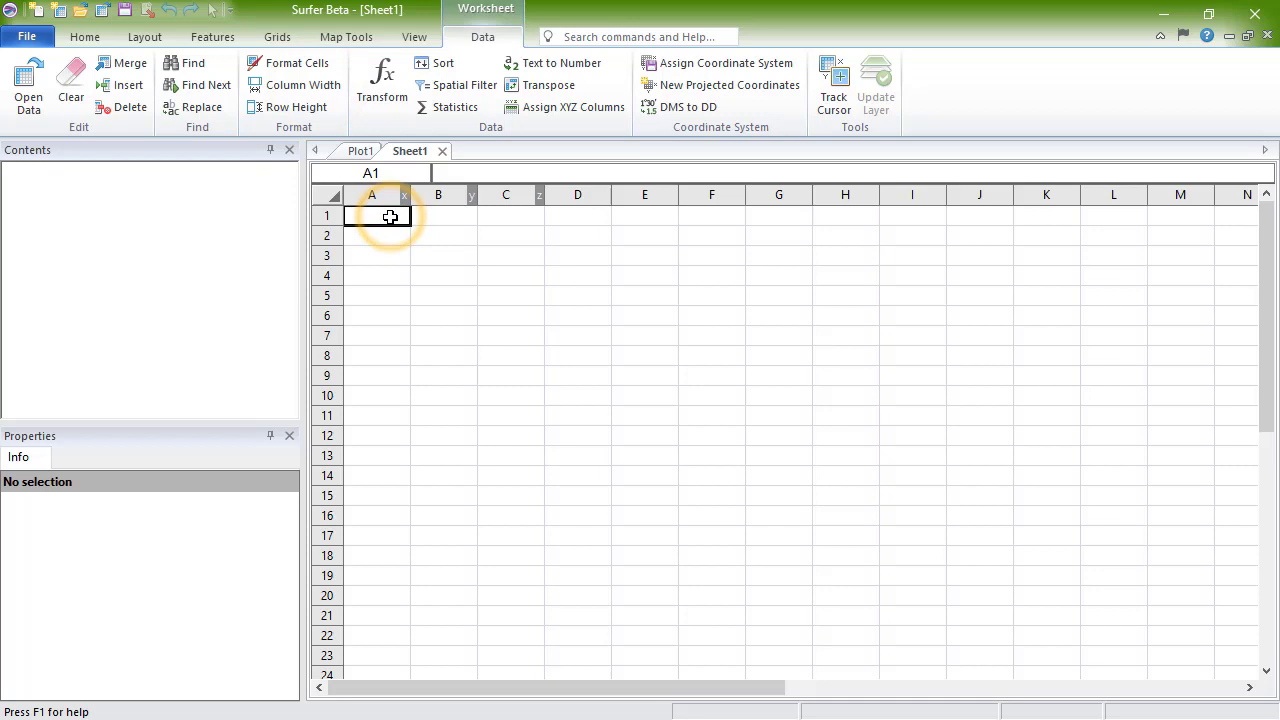
text(1)
key(Return)
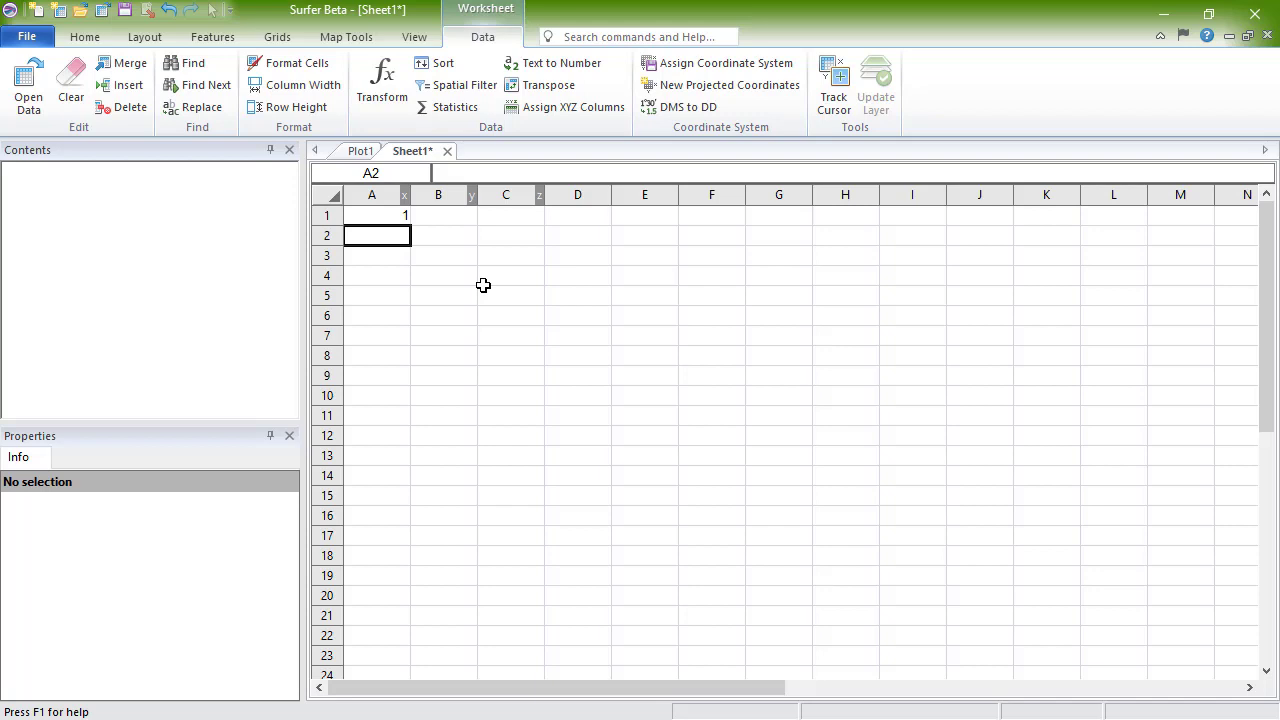
- Merge the Sample1 data file from the Samples folder into the worksheet
click(505, 37)
click(133, 66)
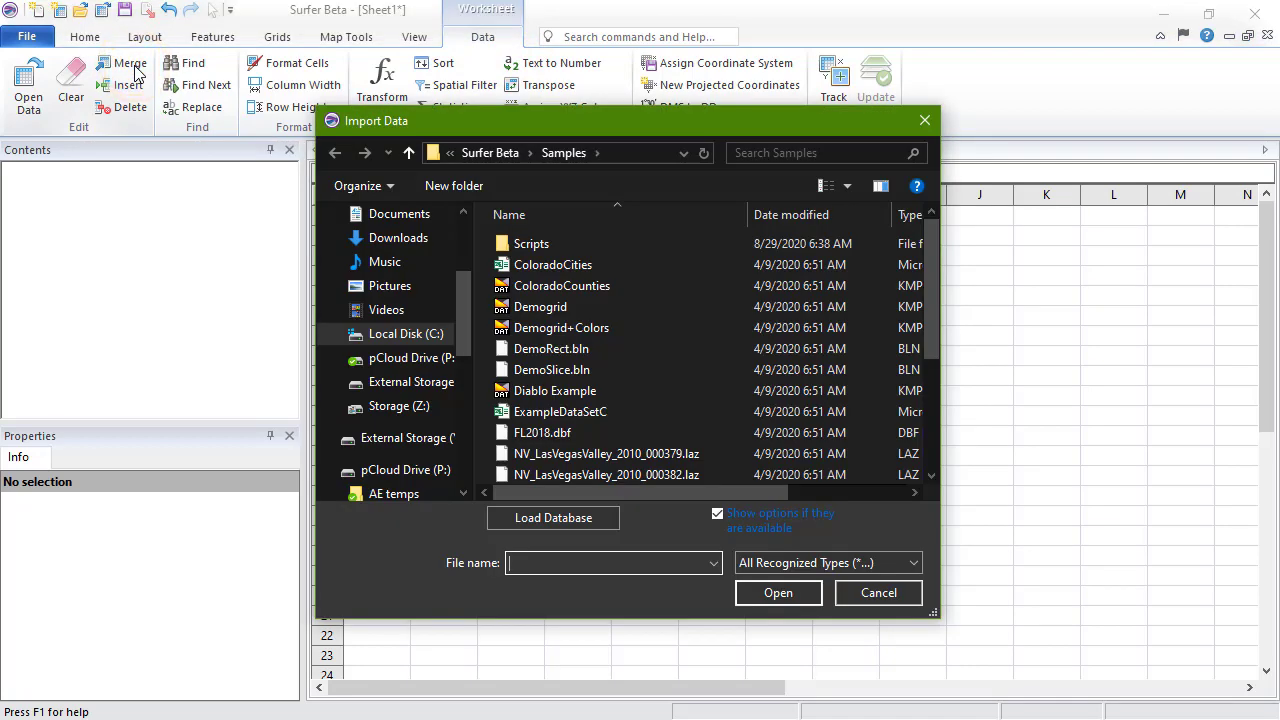
drag(931, 286, 936, 383)
click(591, 374)
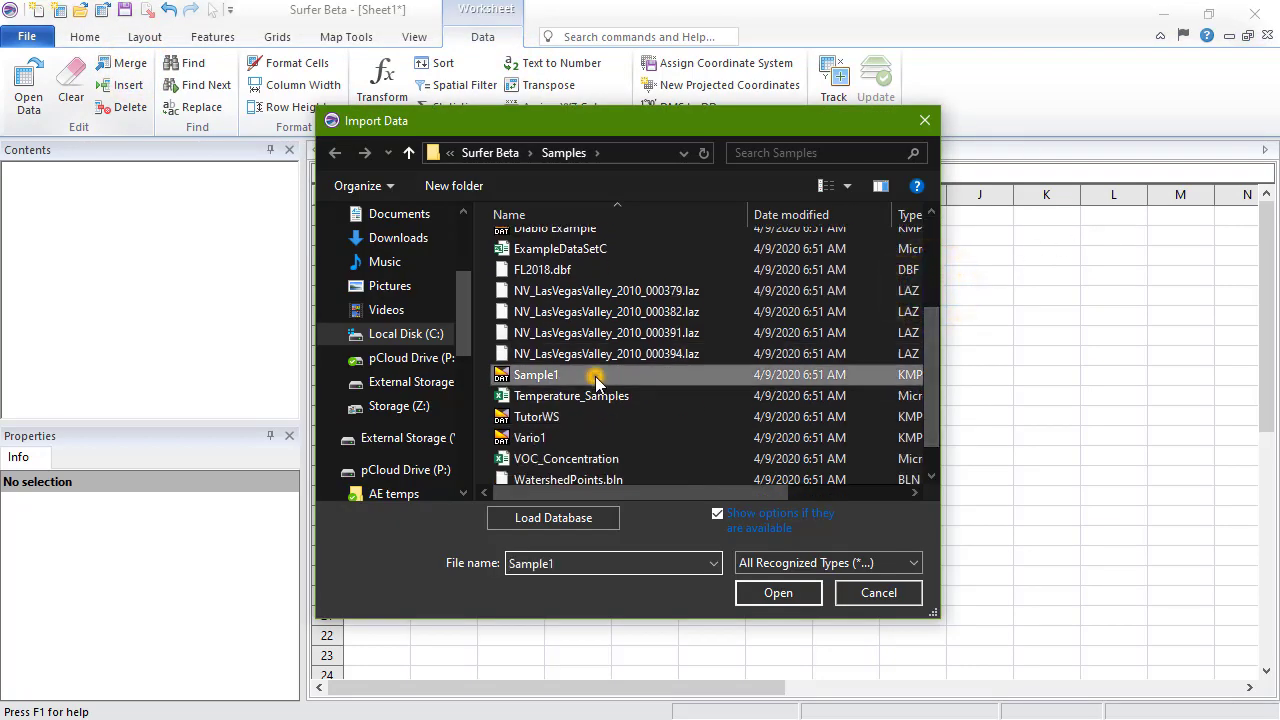
click(809, 590)
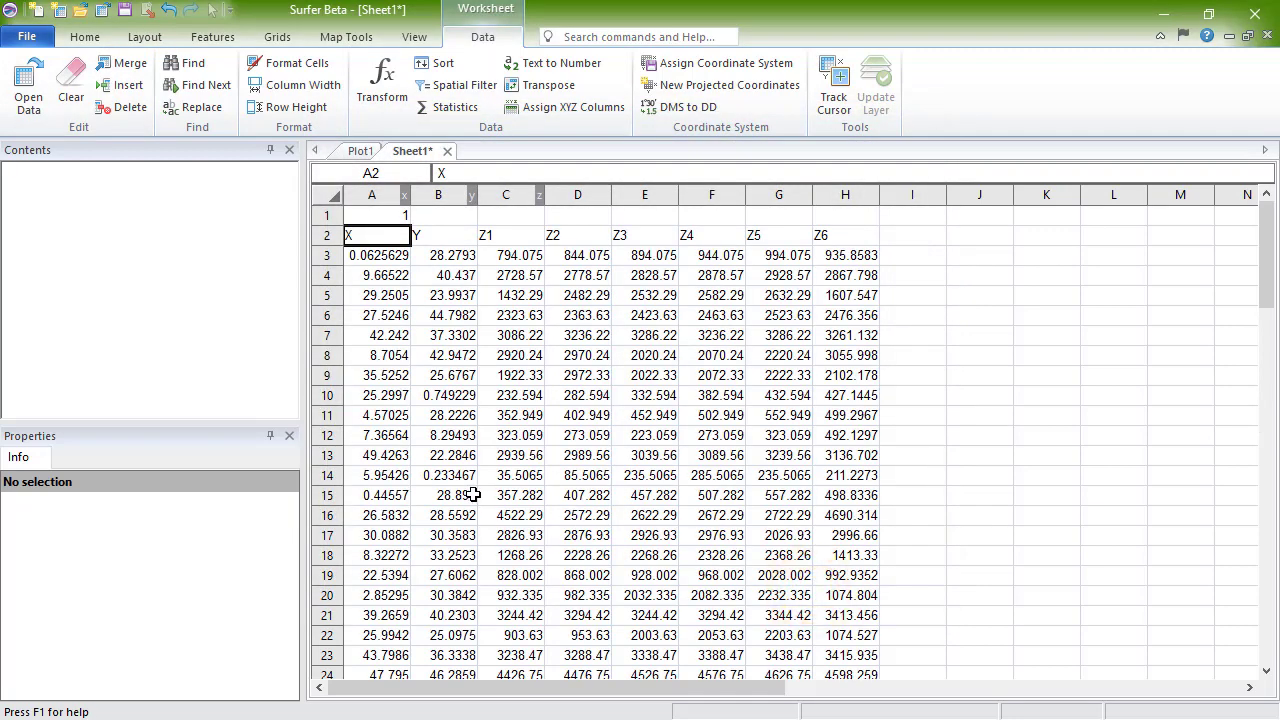
- Close Sheet1 without saving and open Diablo Example from Samples in a worksheet
click(447, 151)
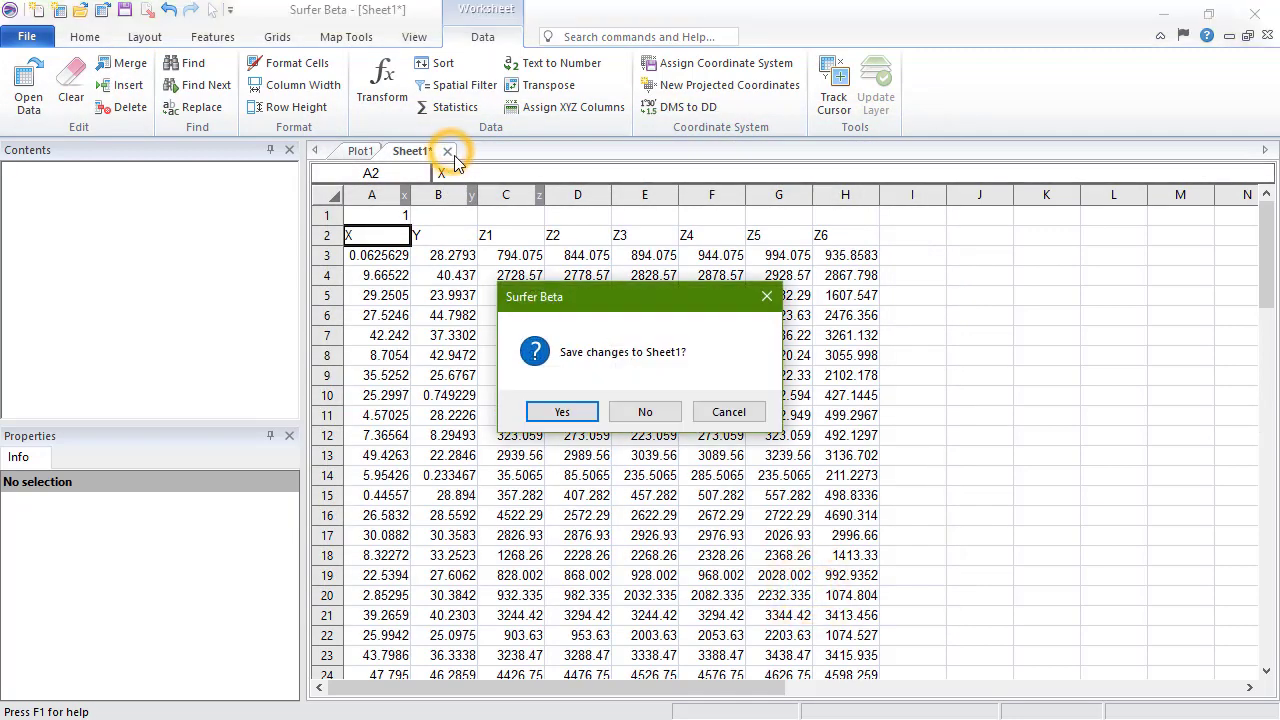
click(666, 416)
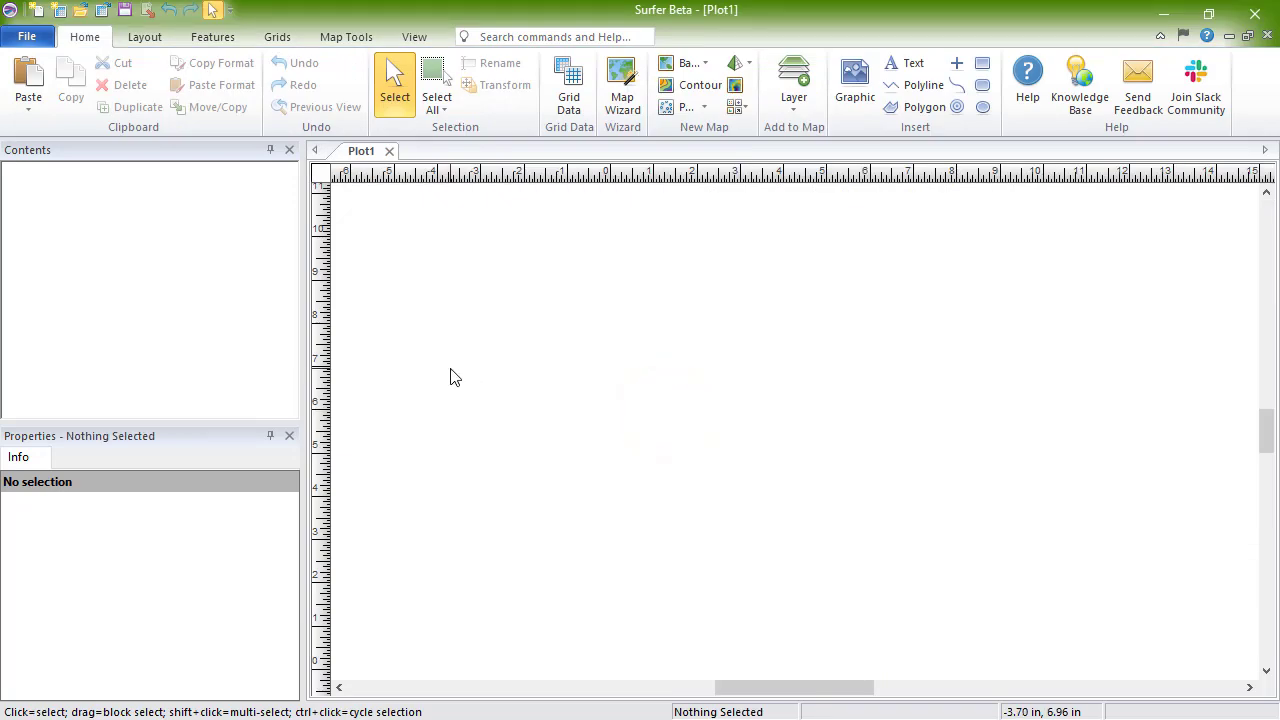
click(30, 37)
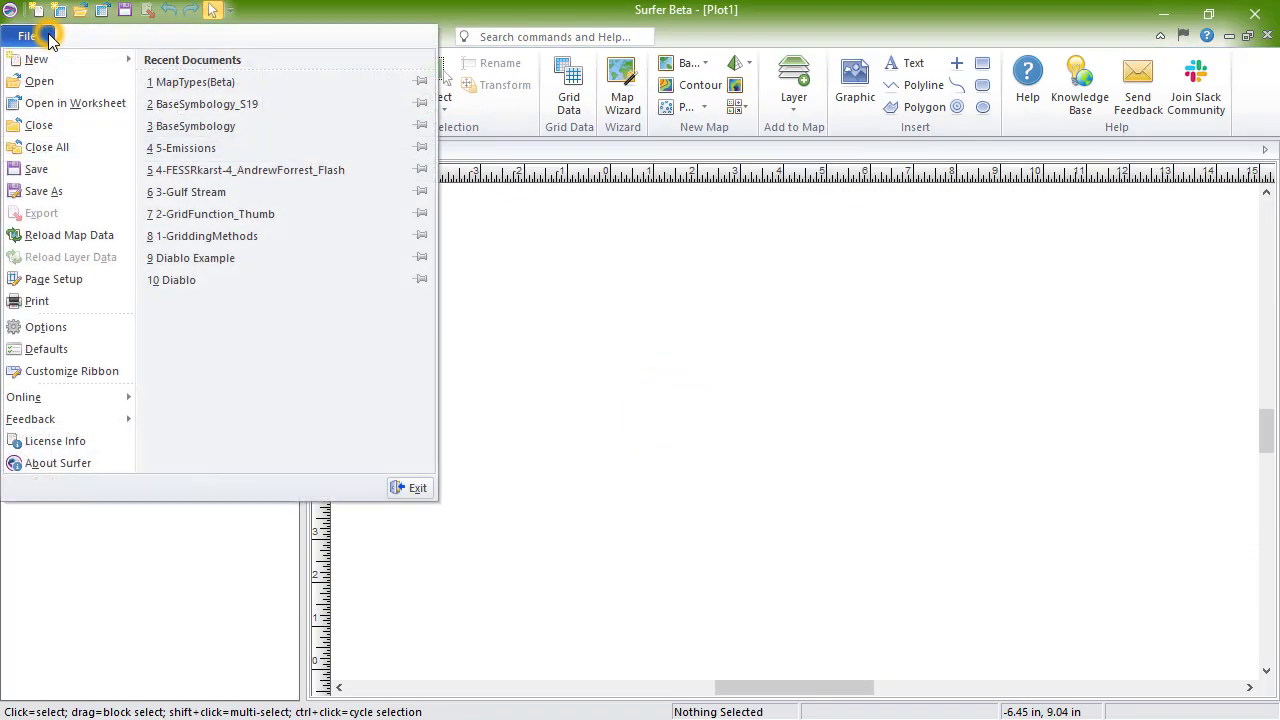
click(103, 107)
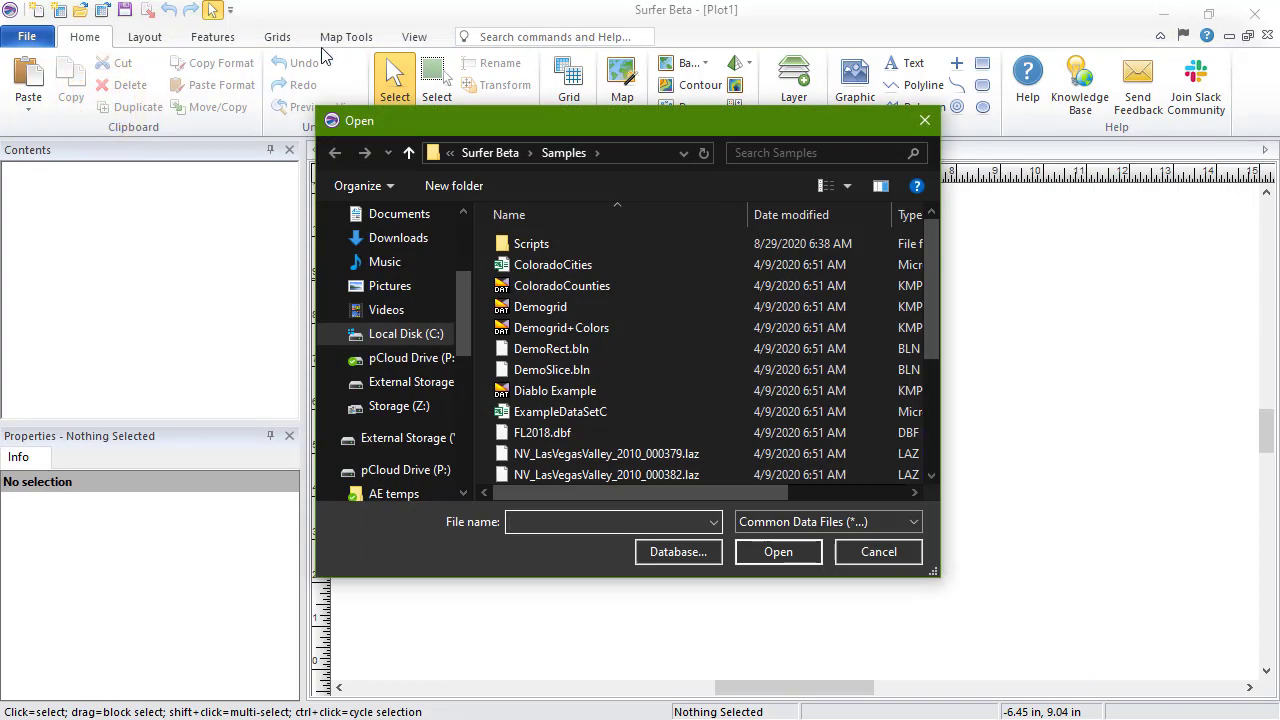
click(680, 391)
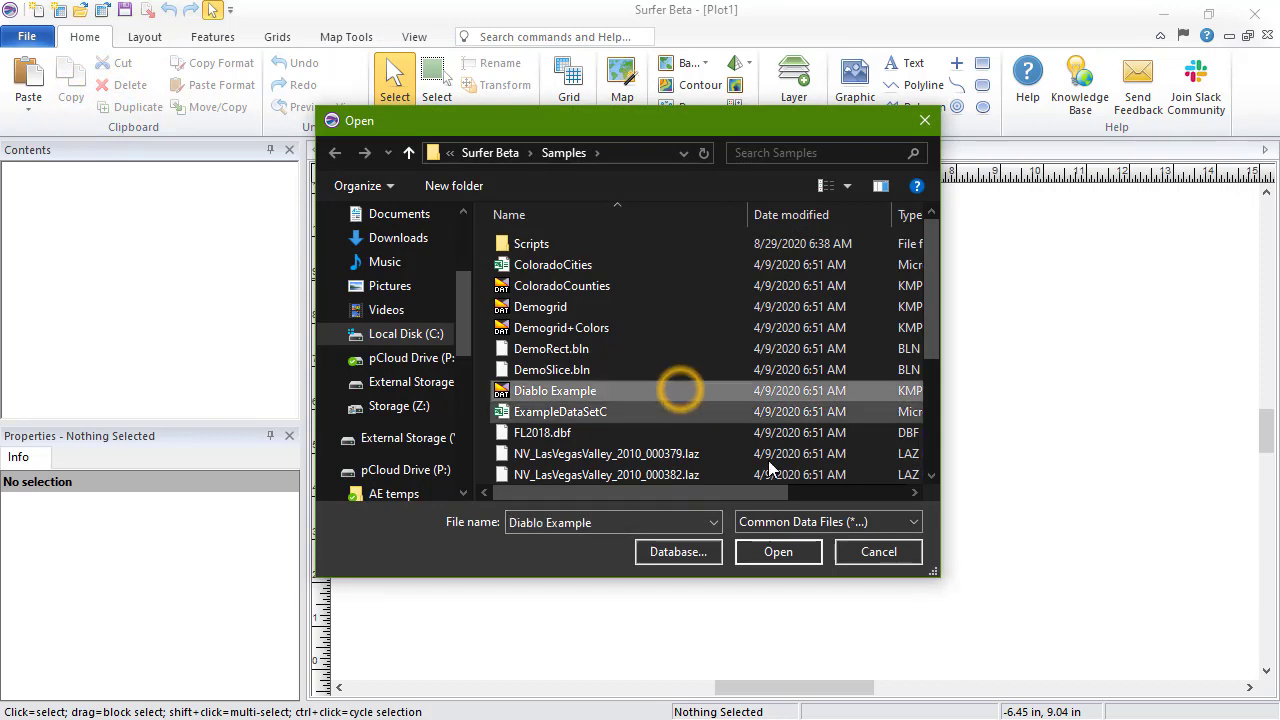
click(779, 552)
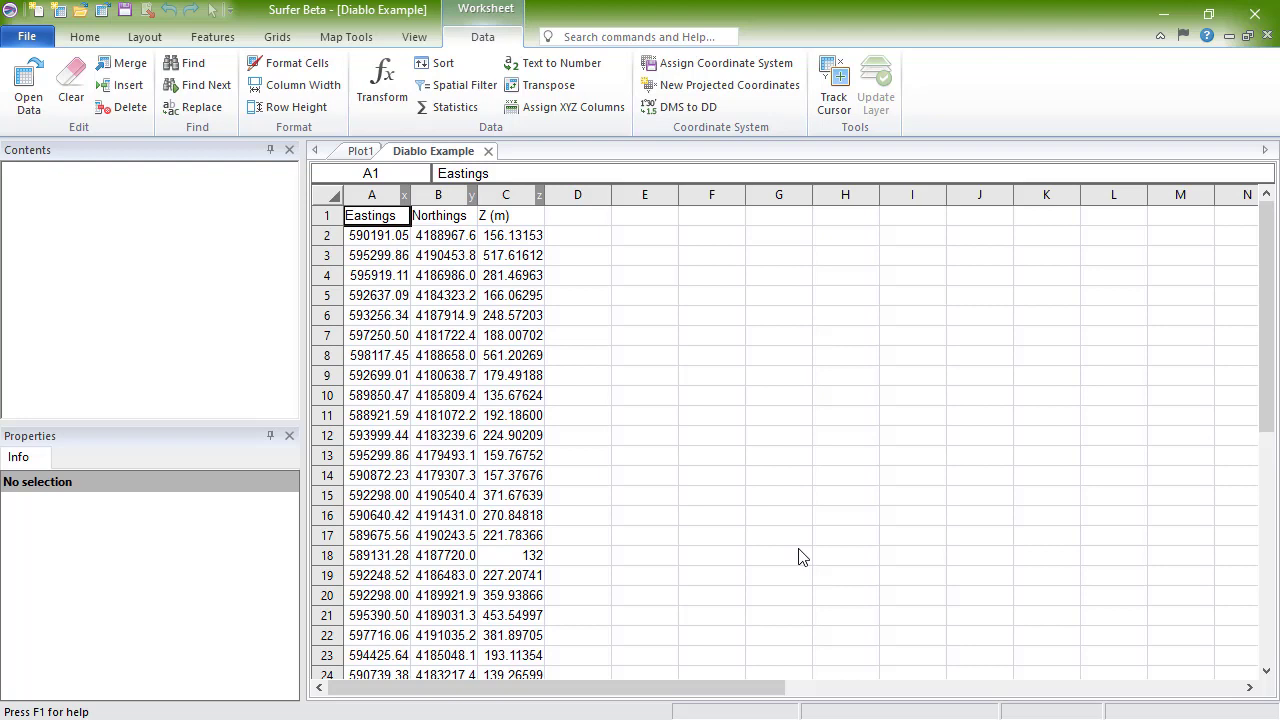
- Autofit columns A, B and C to show full Eastings, Northings and Z (m) values
click(95, 38)
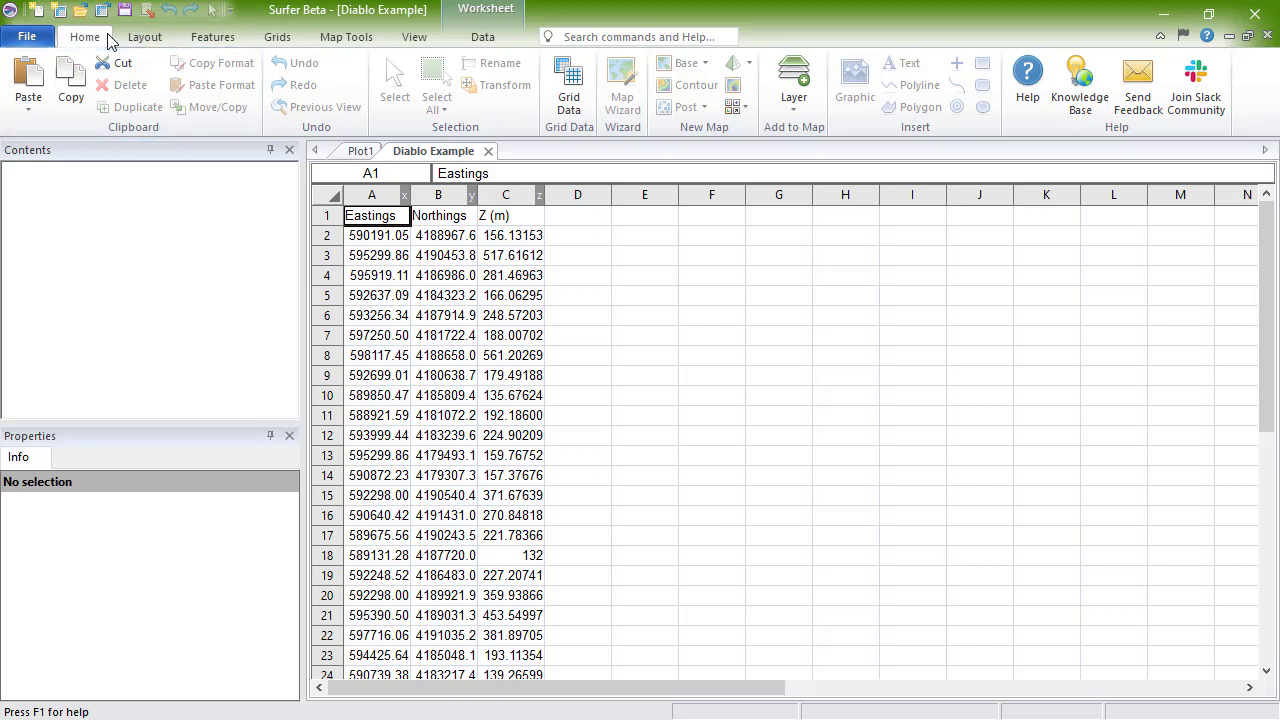
click(497, 45)
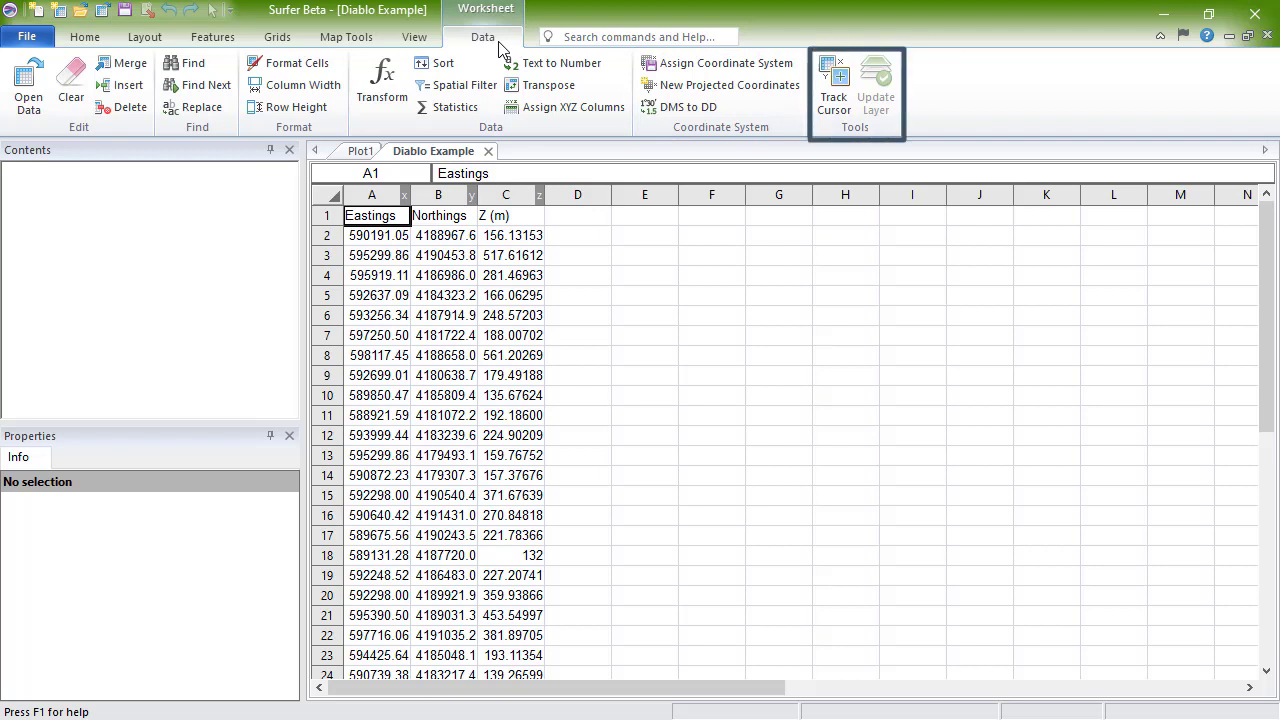
double_click(410, 195)
double_click(524, 195)
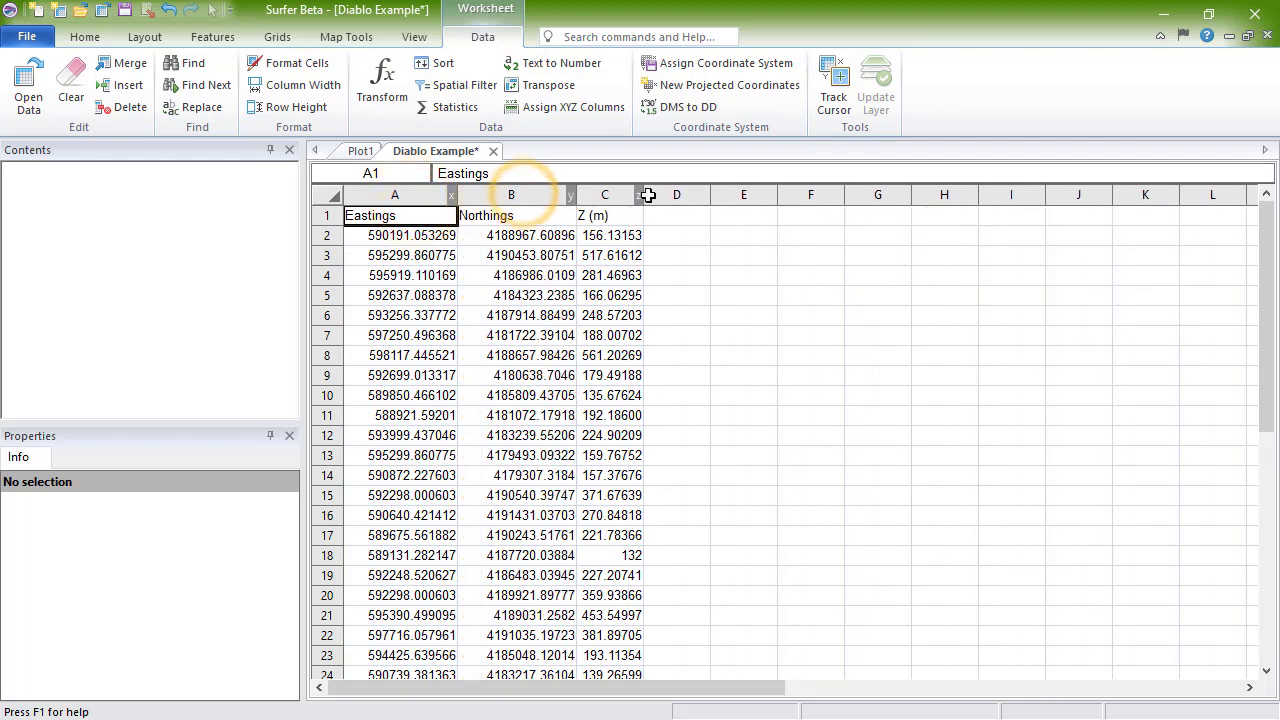
double_click(645, 195)
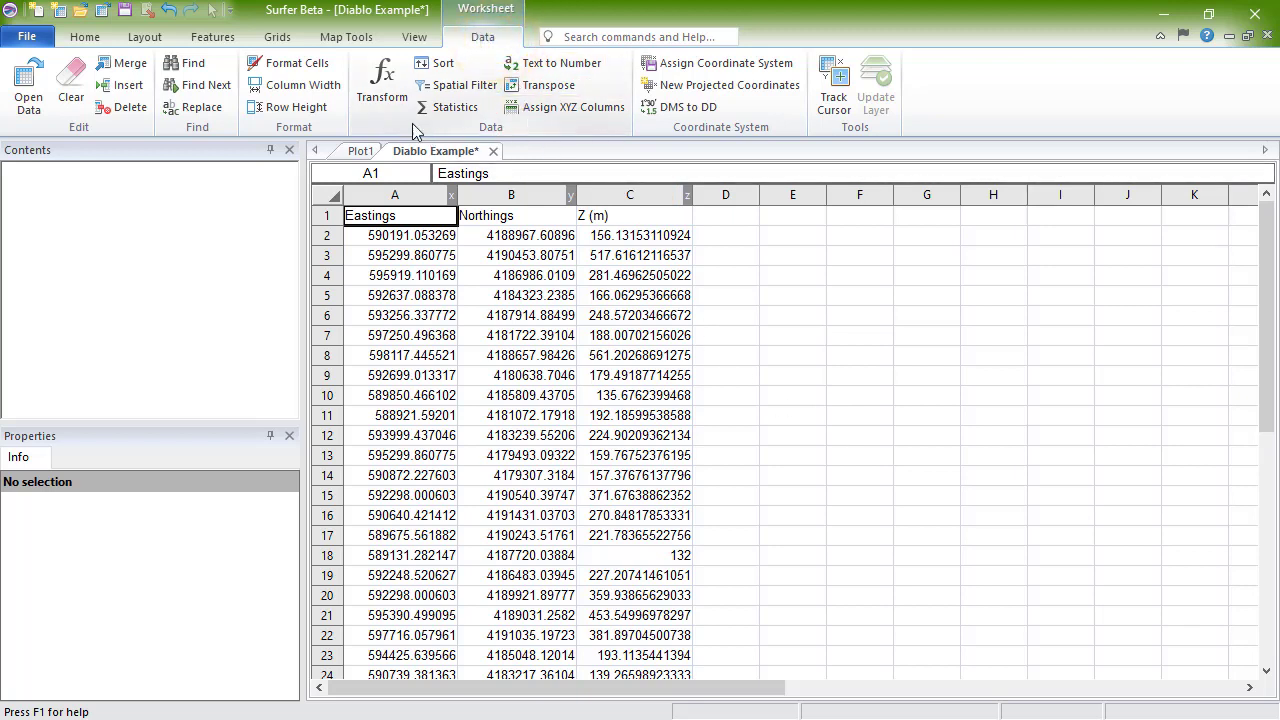
- In the Transform dialog, keep Column variables and enter the equation D=C*3.28084
click(386, 92)
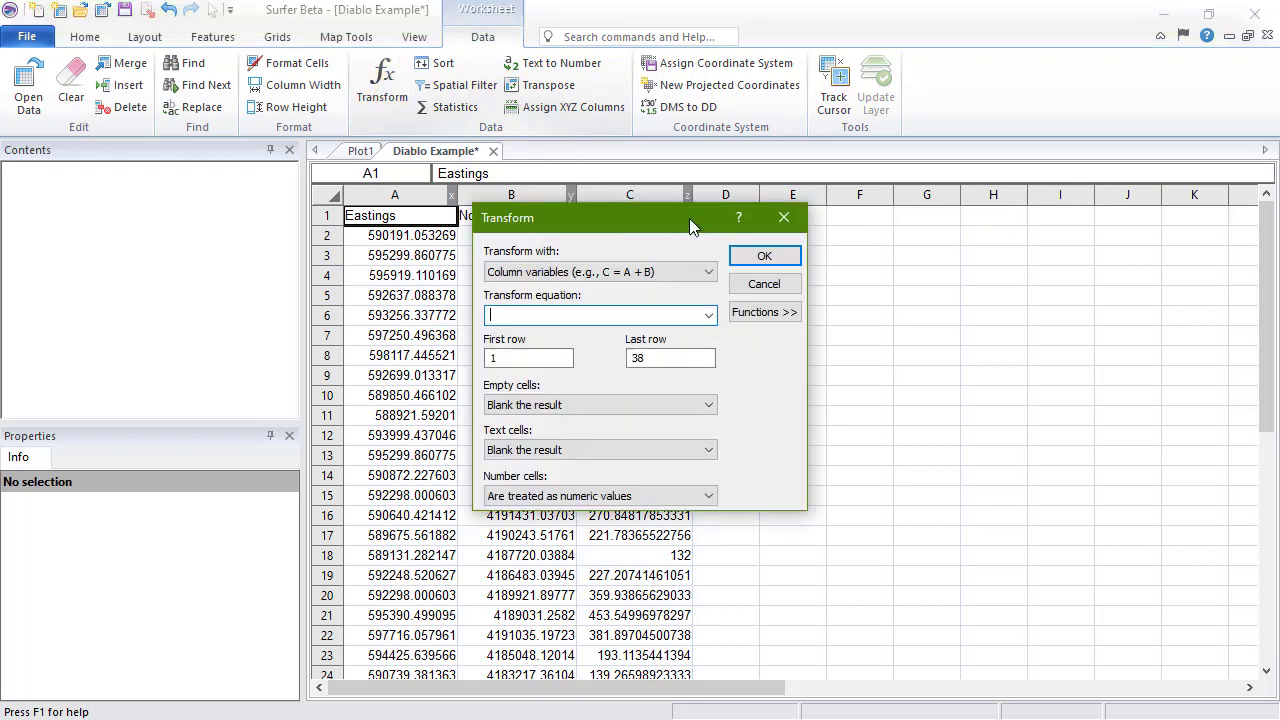
click(709, 272)
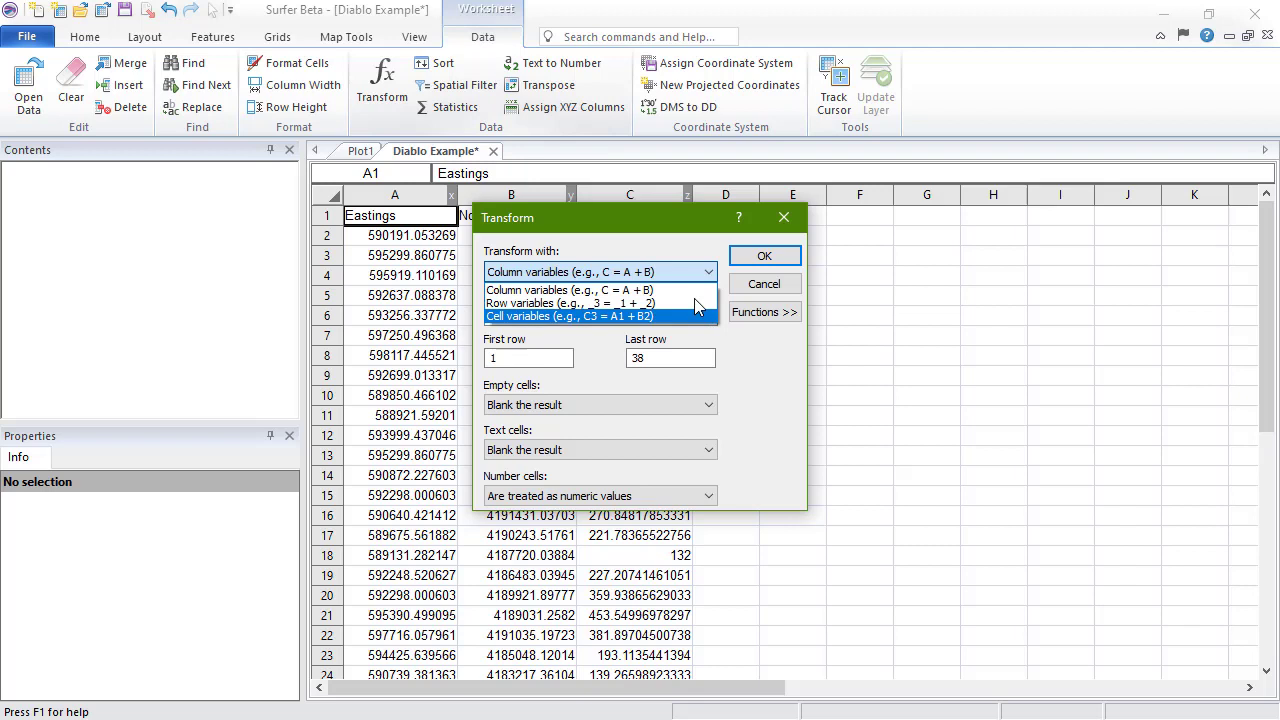
click(694, 290)
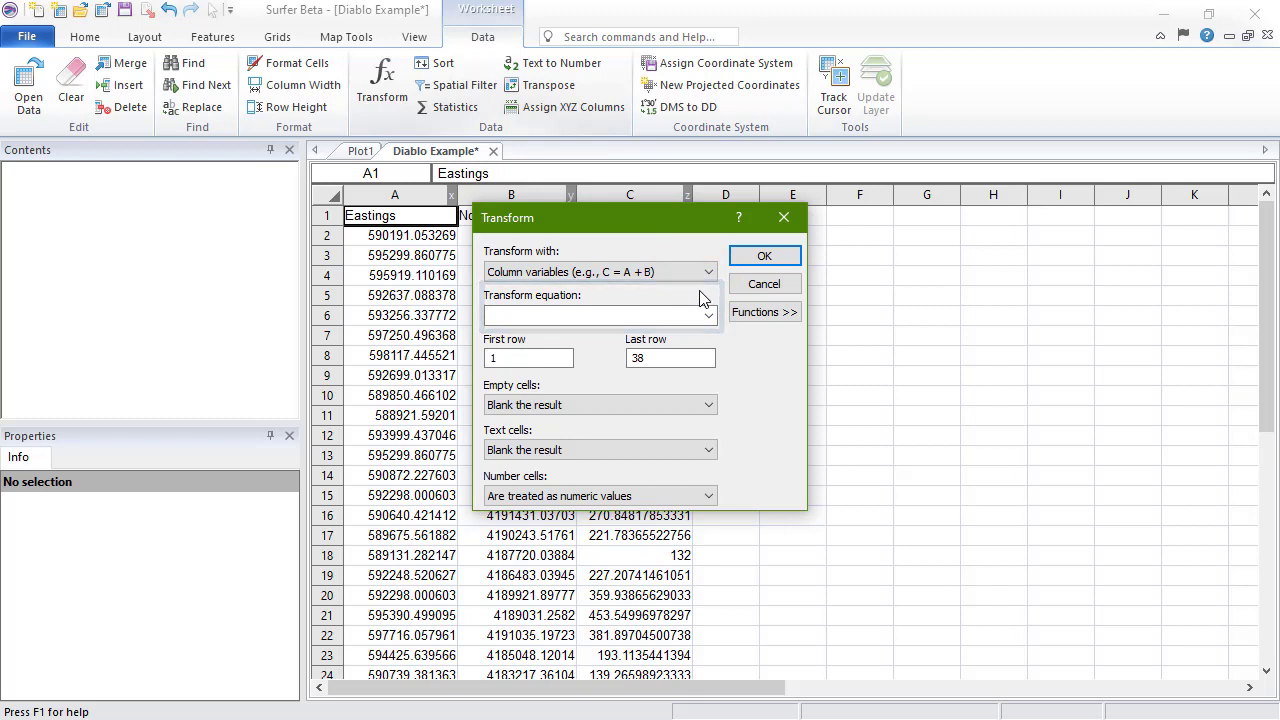
click(760, 314)
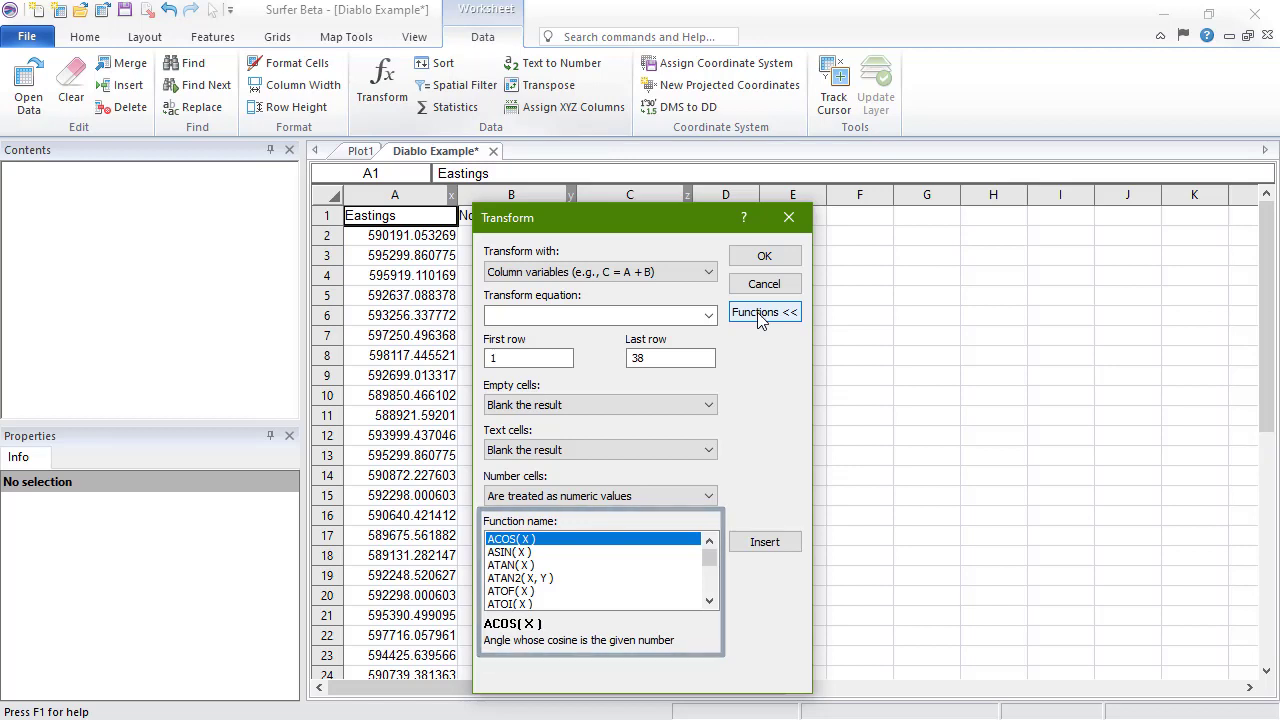
click(760, 313)
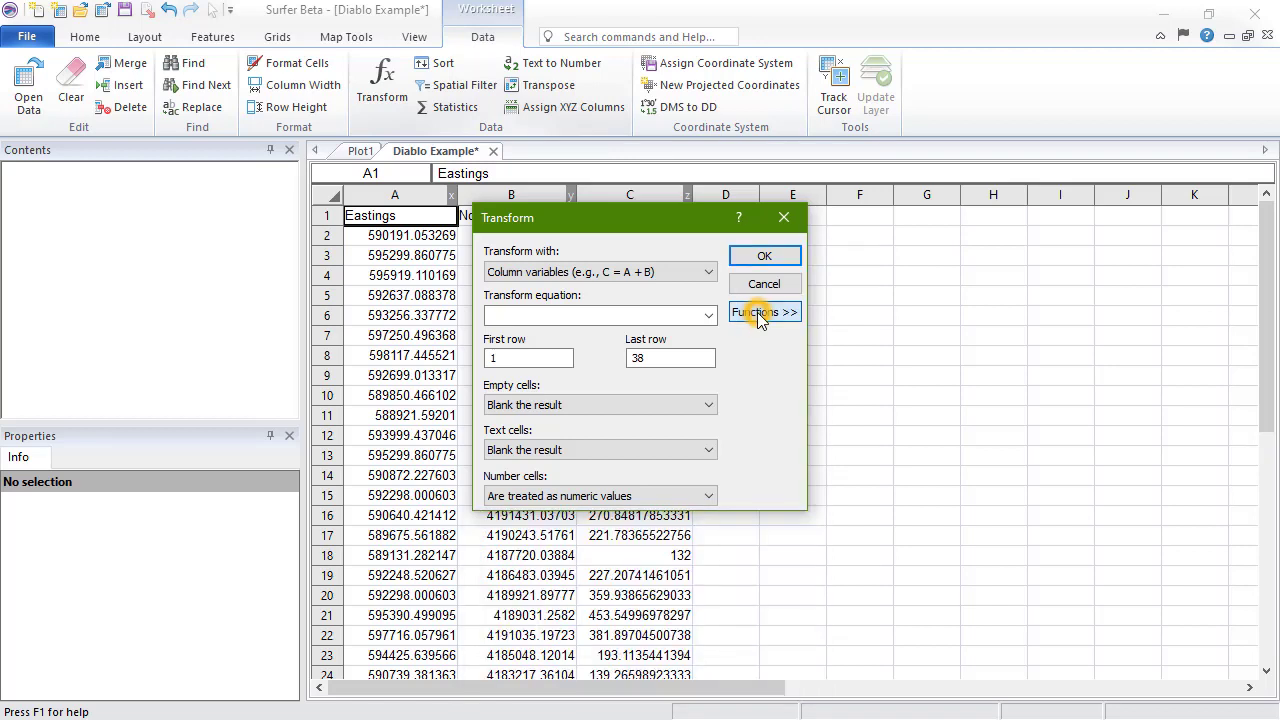
click(628, 312)
text(D=C)
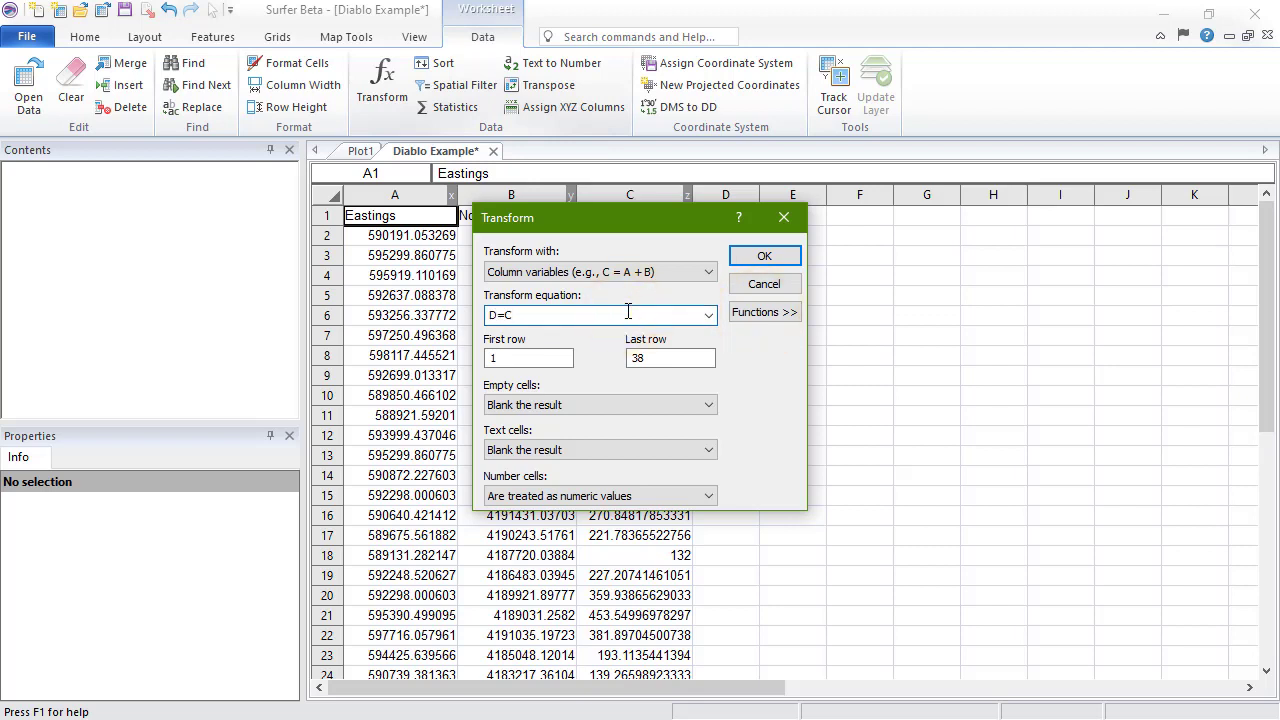
text(*3.28084)
- Set the transform to start at row 2, keeping whole-column variables
double_click(512, 358)
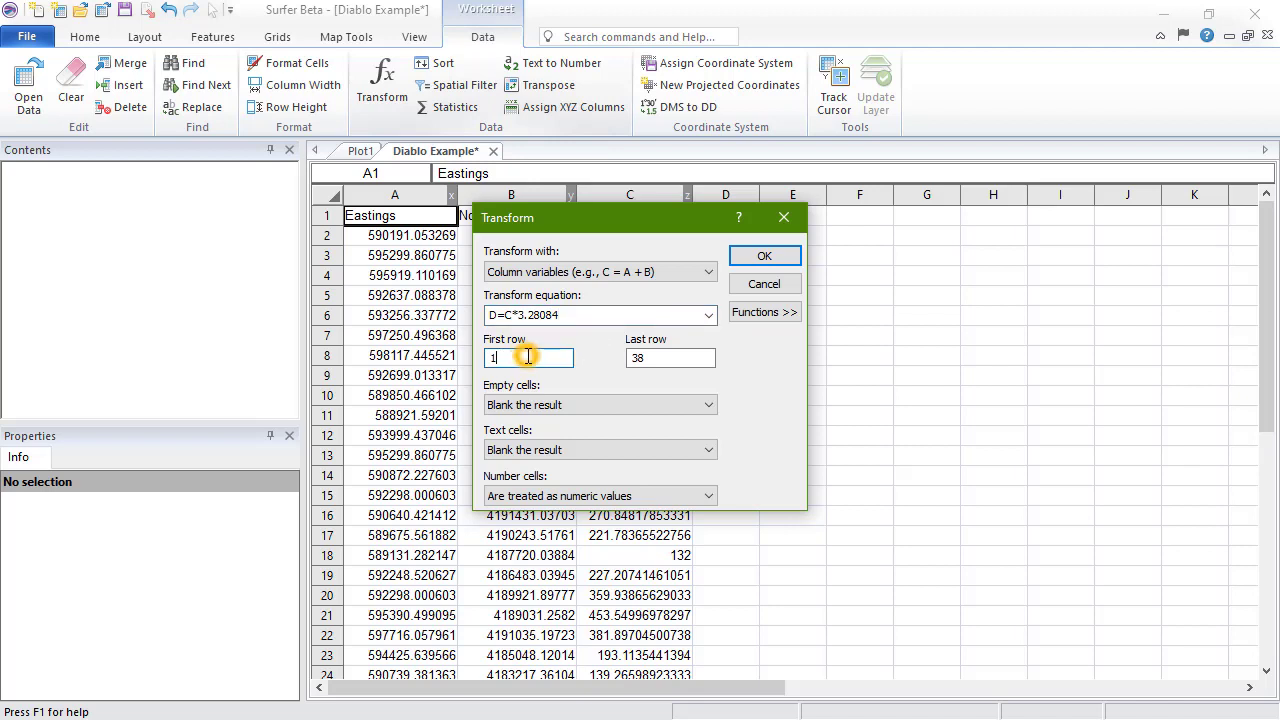
text(2)
click(597, 354)
click(665, 273)
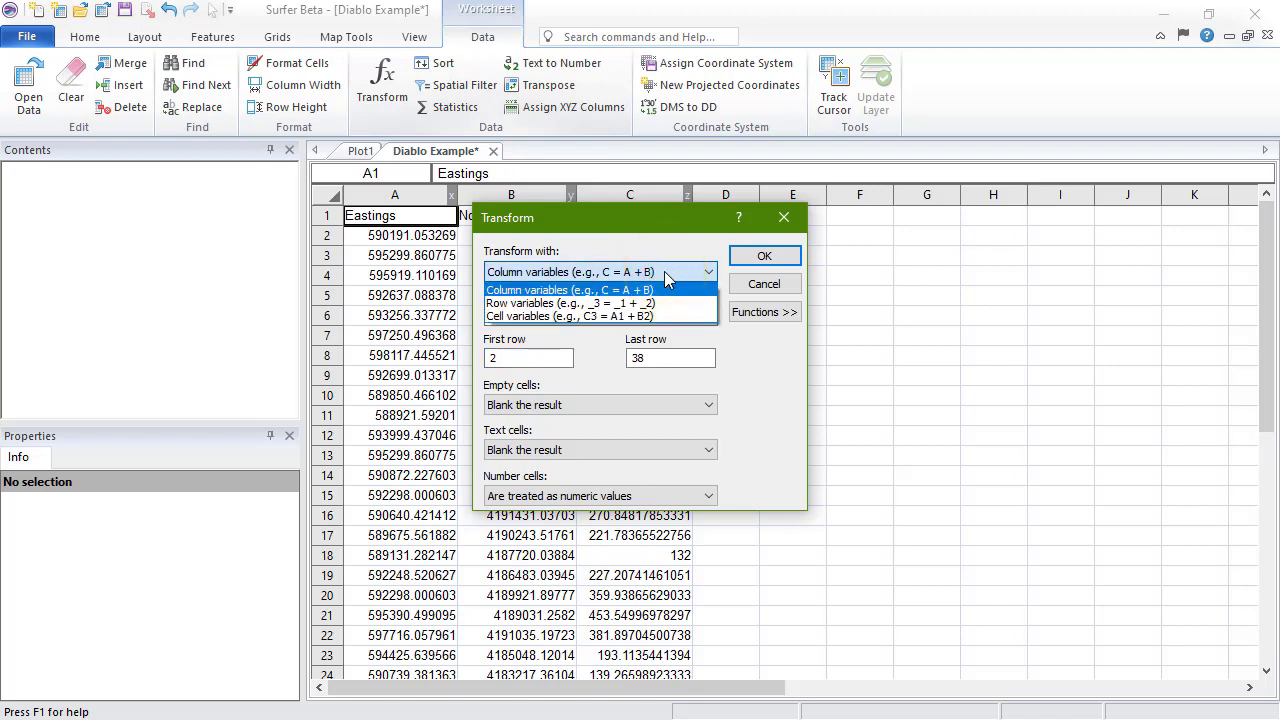
click(665, 312)
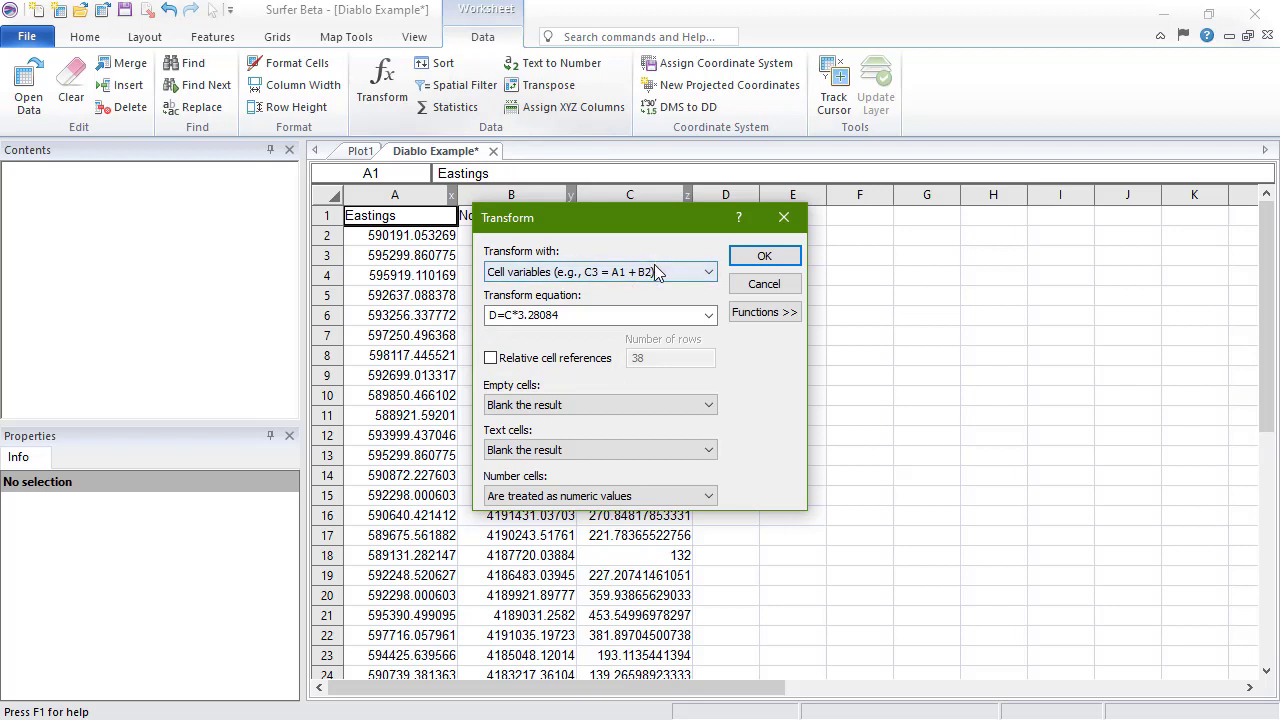
click(660, 269)
click(652, 290)
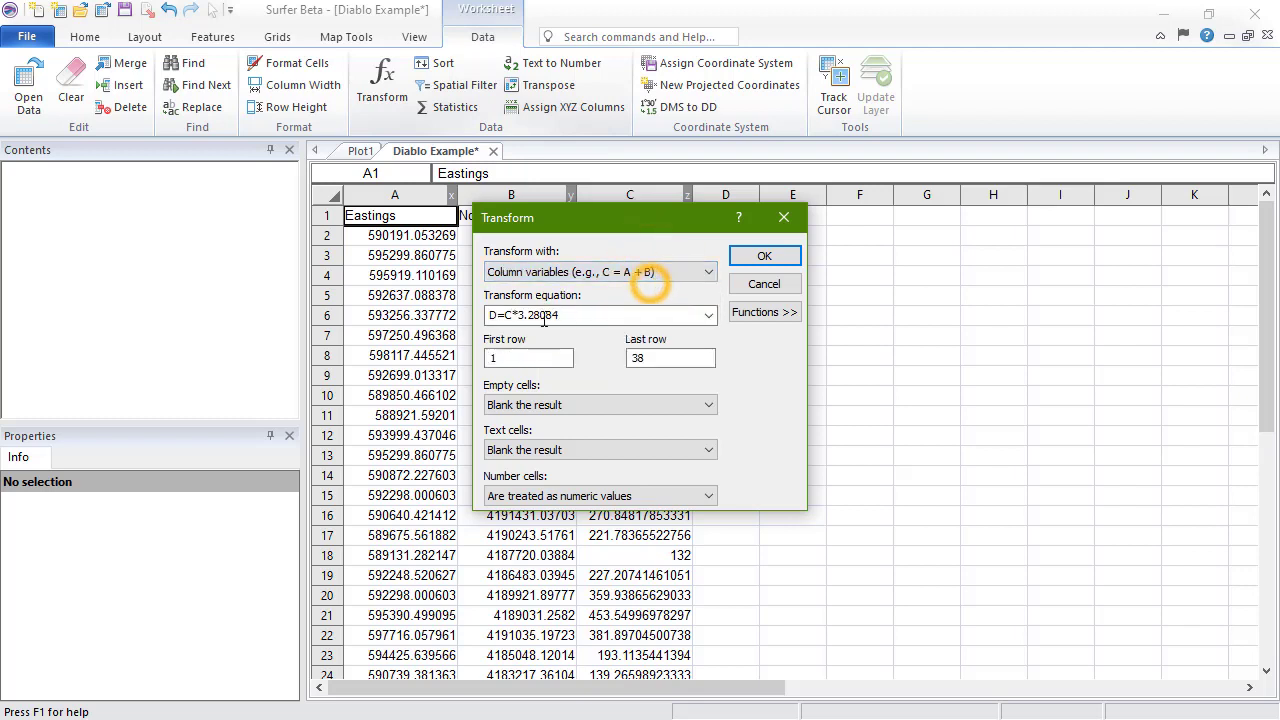
click(508, 358)
key(BackSpace)
text(2)
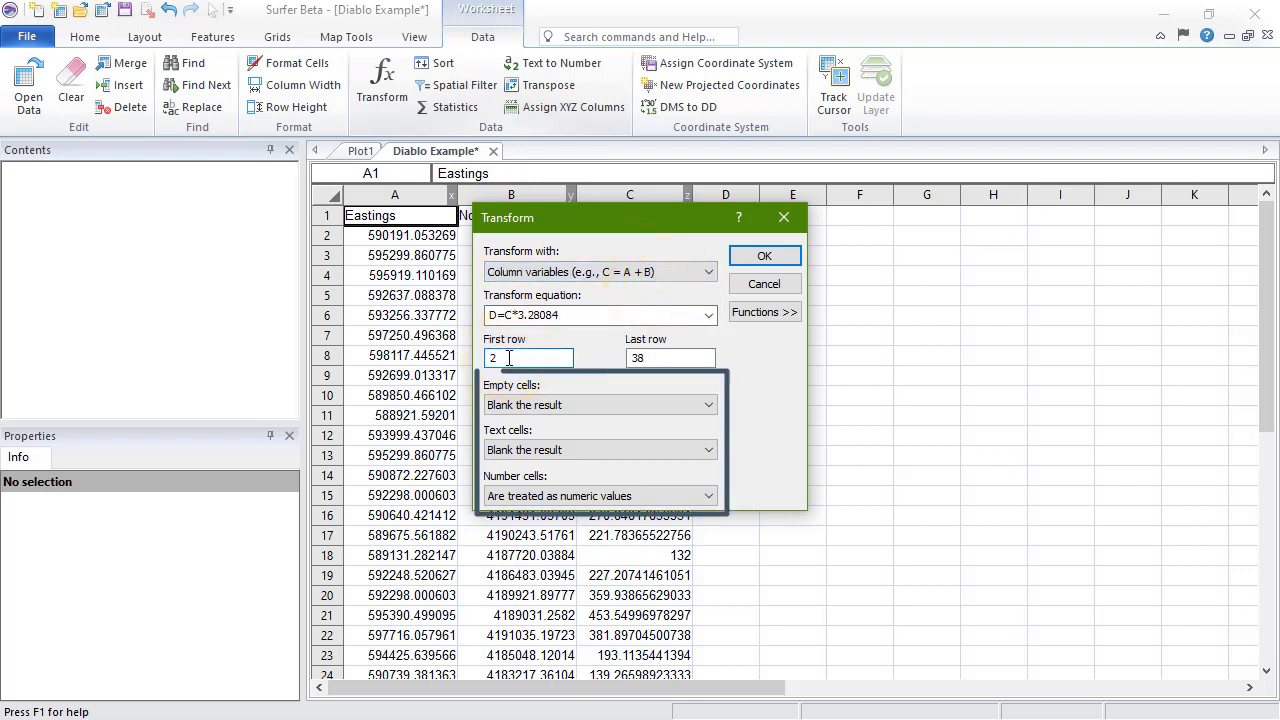
- Leave text cells blank and numbers numeric, then run the feet conversion into column D
click(710, 405)
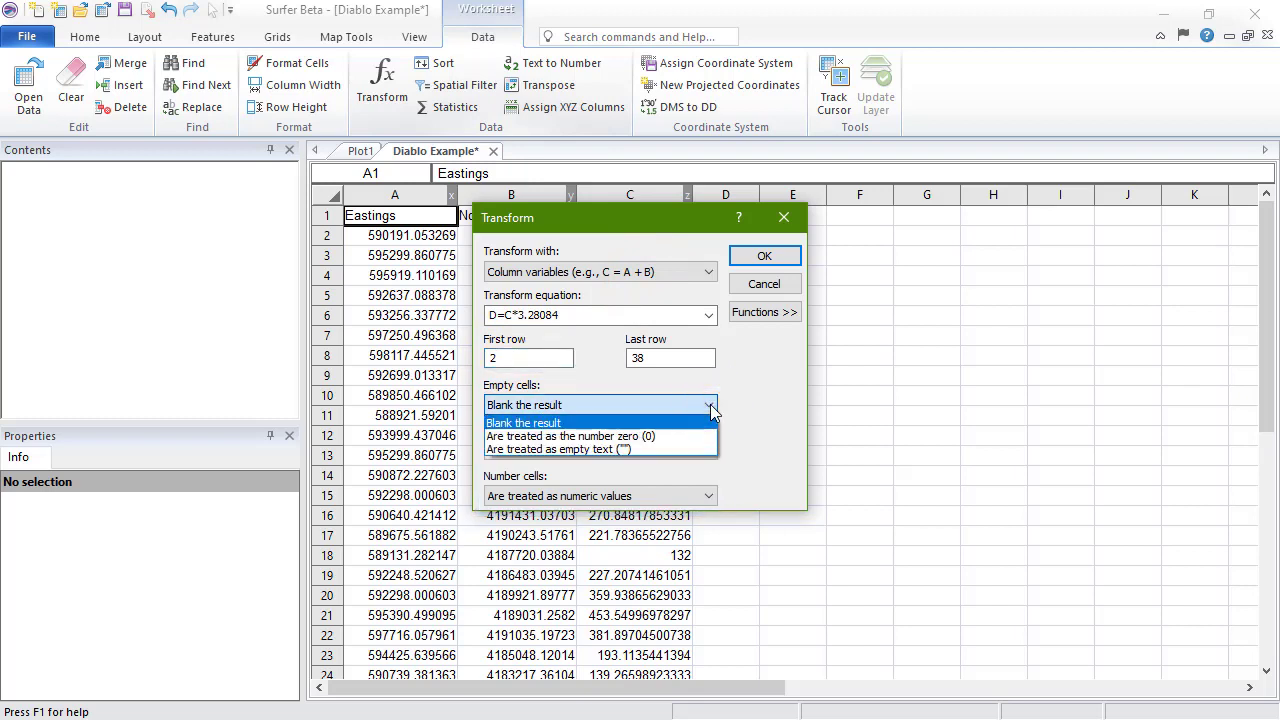
click(710, 405)
click(709, 450)
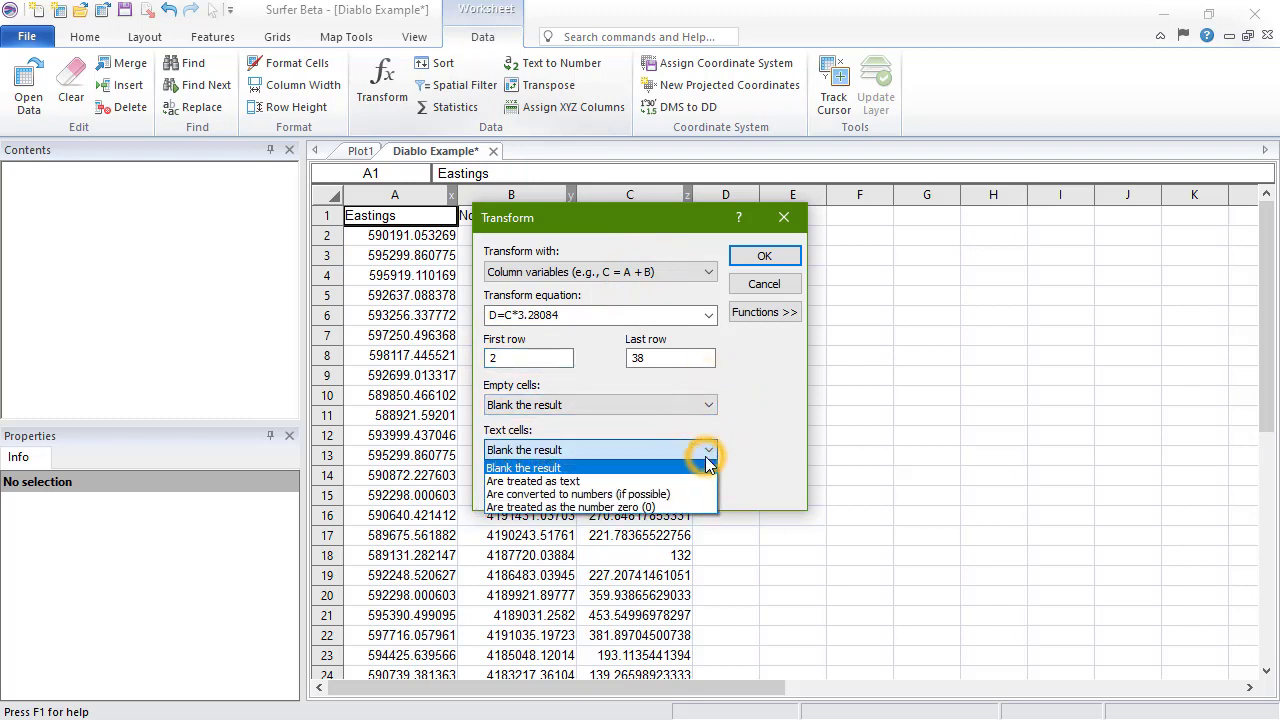
click(709, 452)
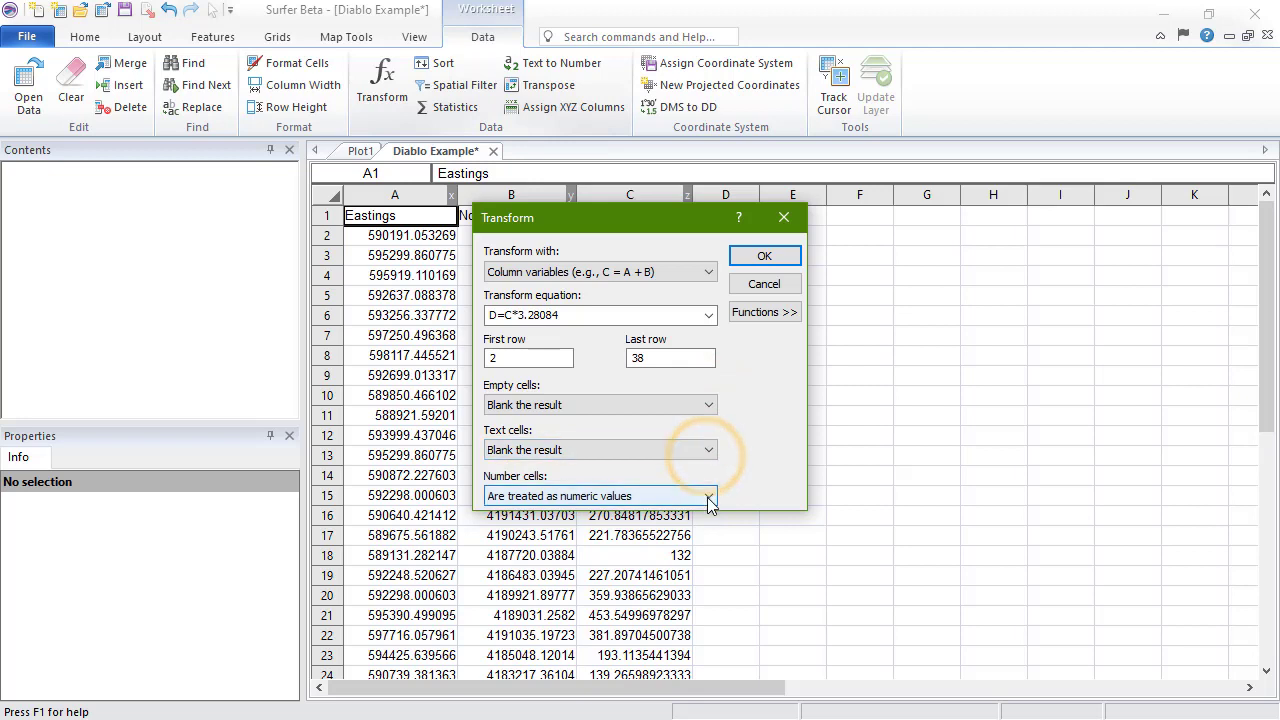
click(709, 496)
click(709, 496)
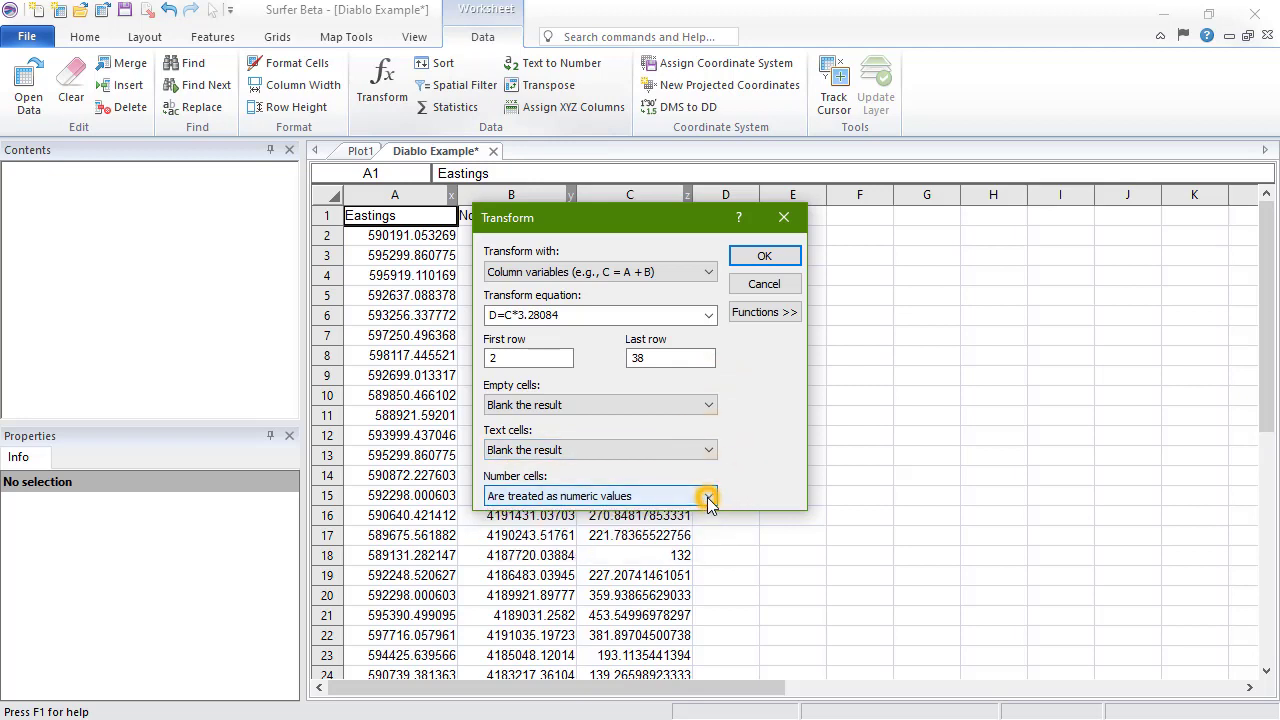
click(765, 257)
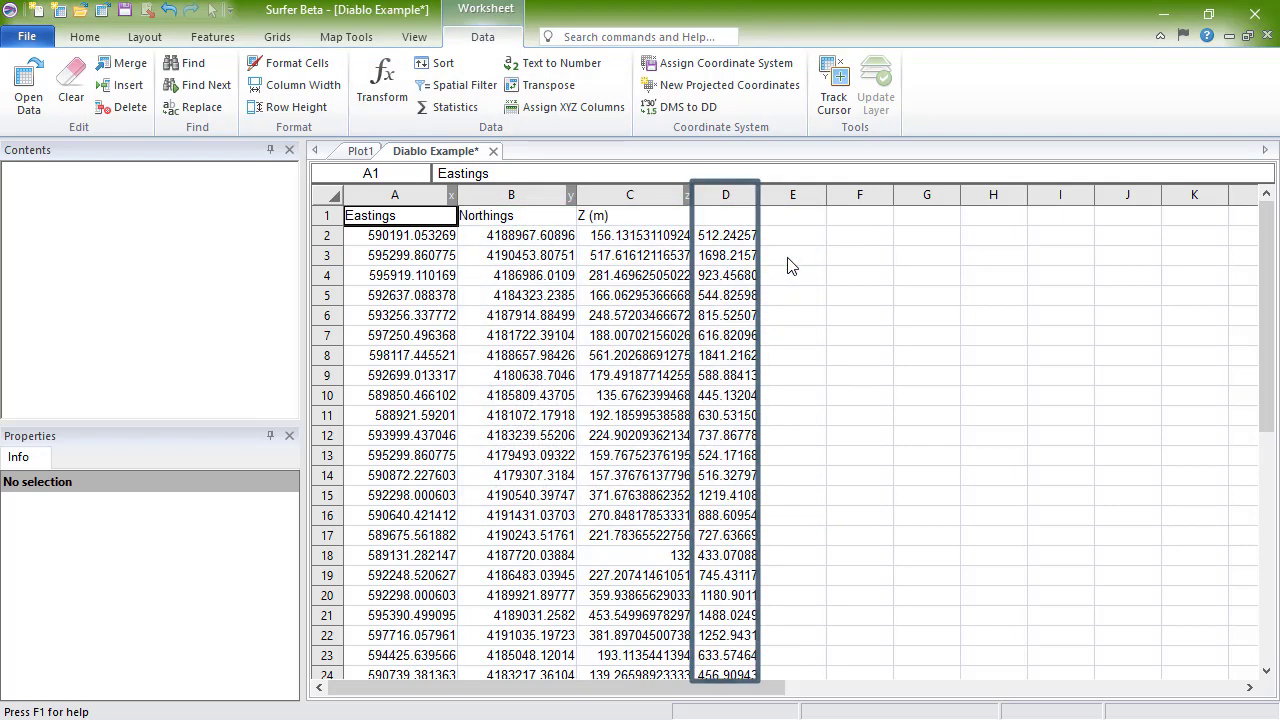
- Give column D the header 'Z (ft)'
click(733, 216)
text(Z)
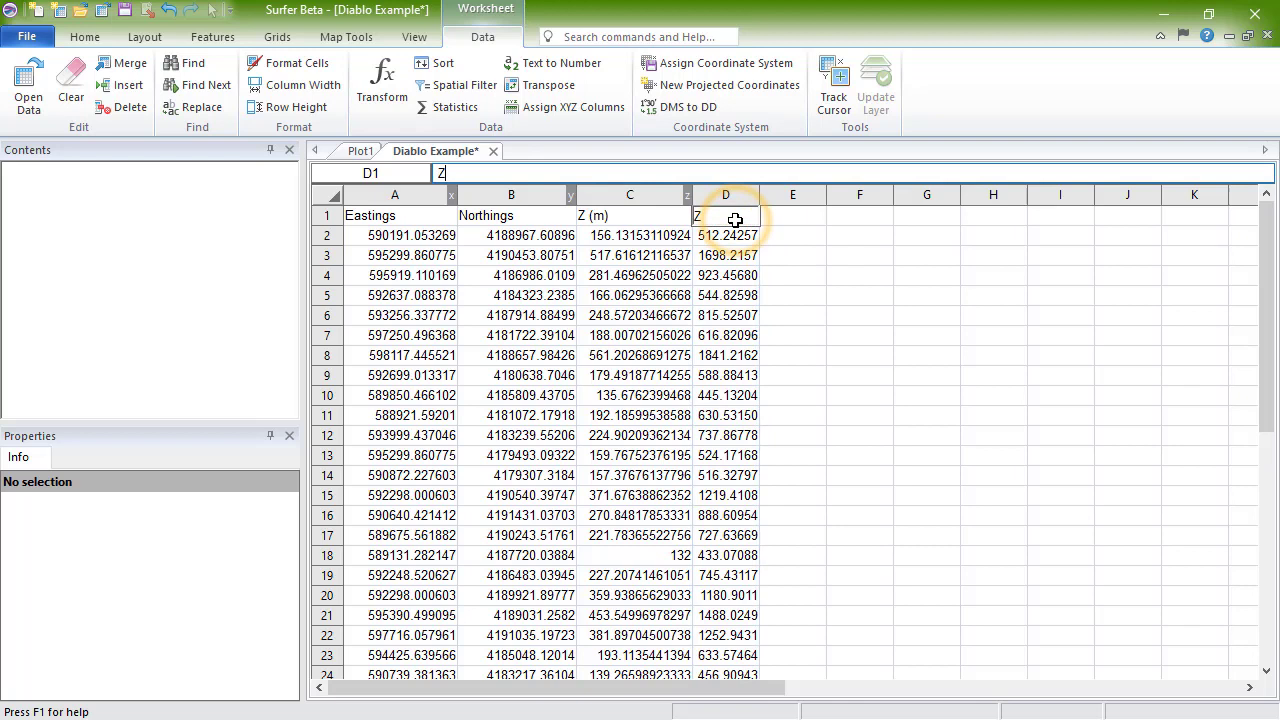
text( (ft))
key(Return)
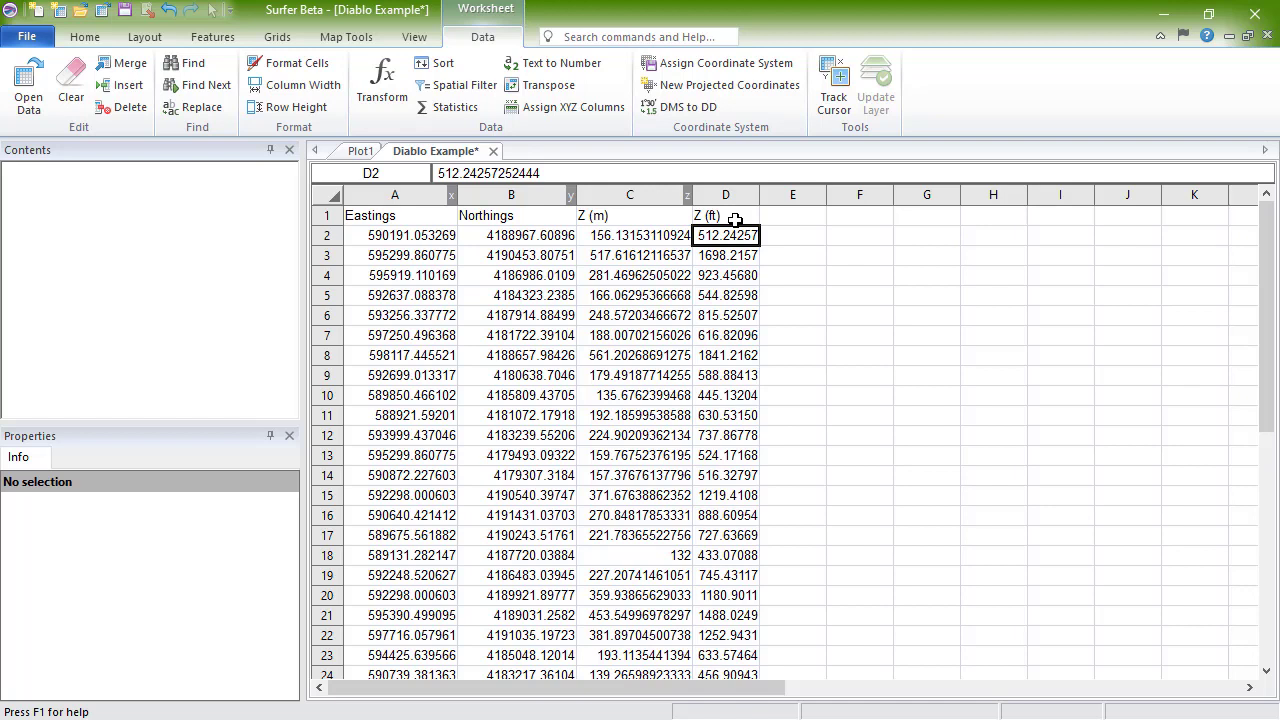
click(520, 30)
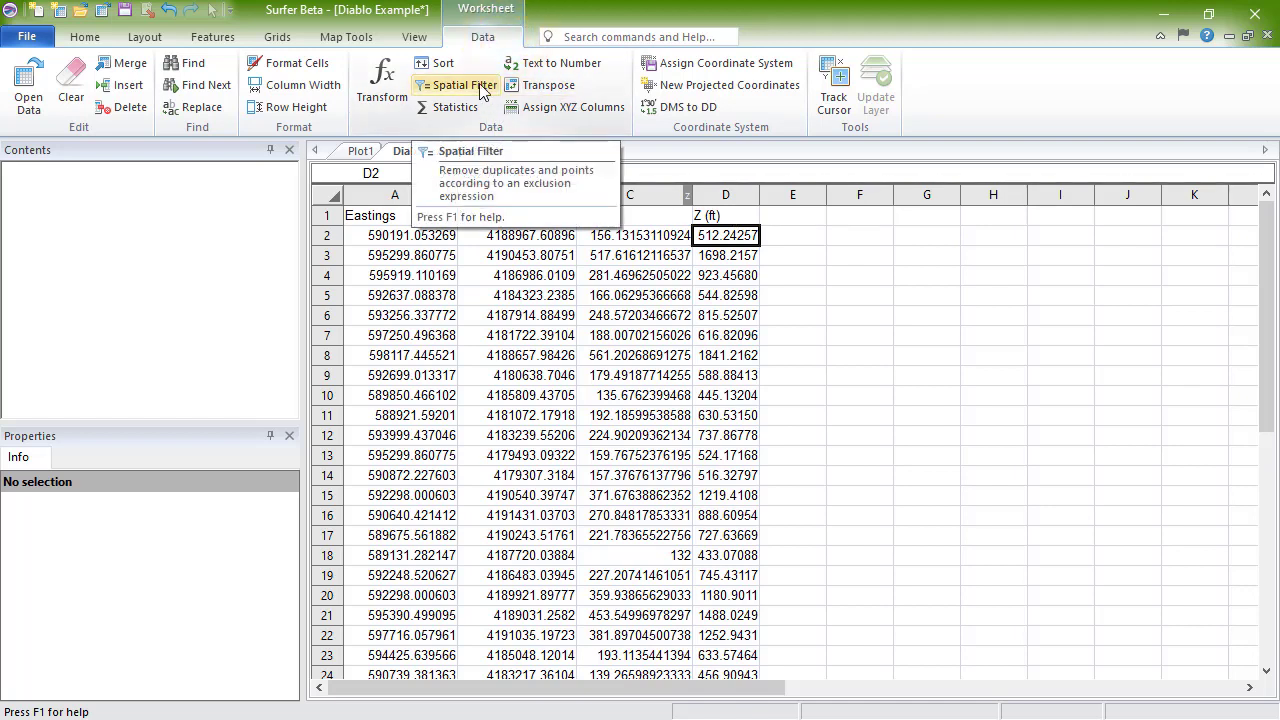
- Run a spatial filter keeping First duplicates, Z input Z (ft), and excluding Z>=1000
click(484, 89)
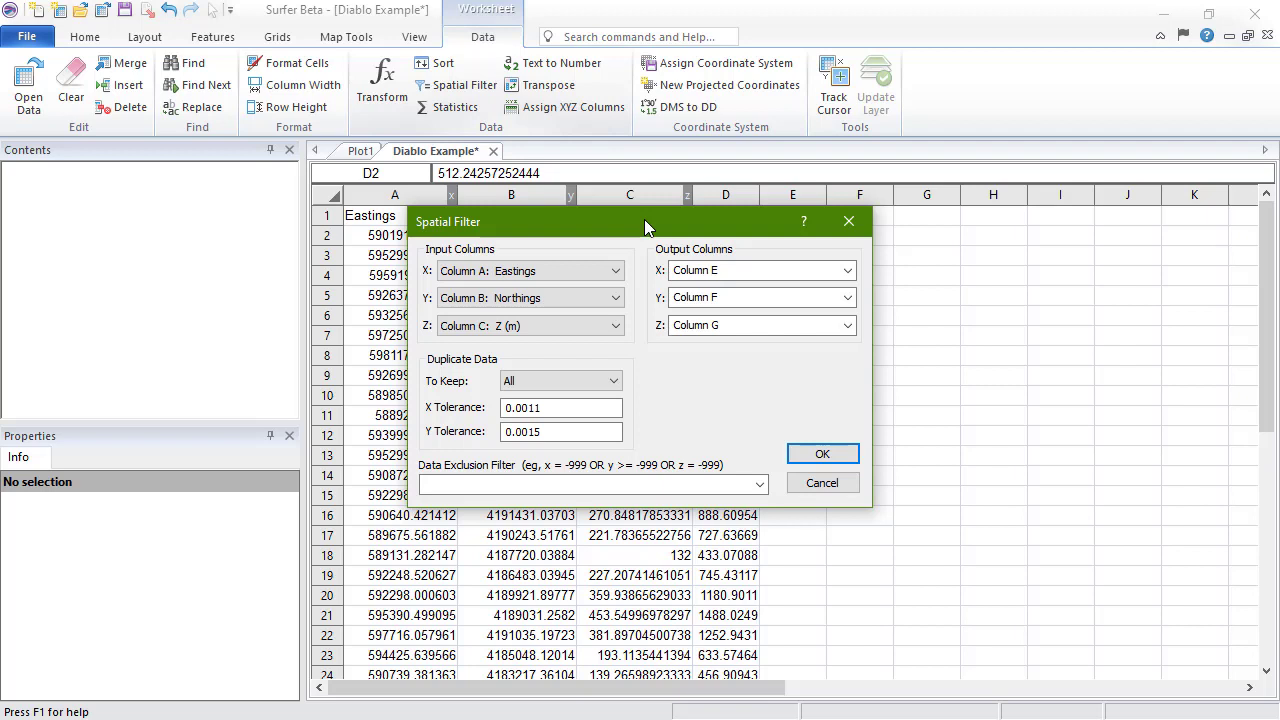
click(620, 381)
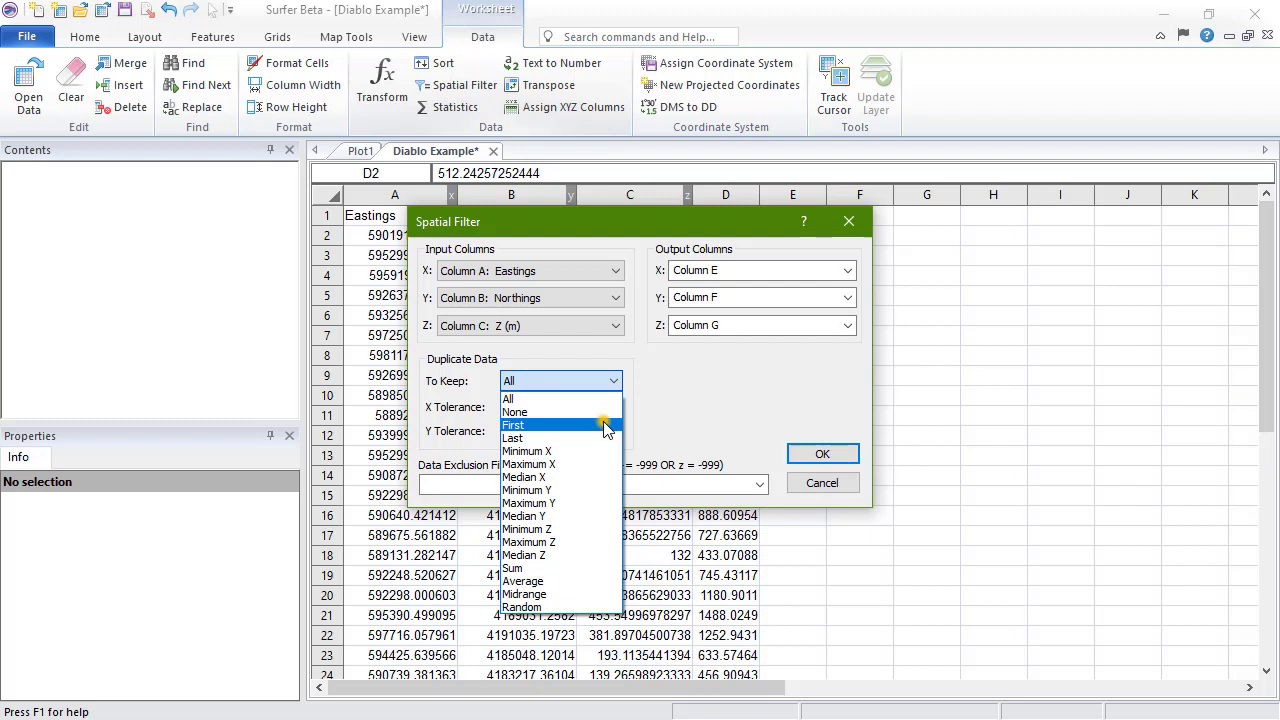
click(606, 428)
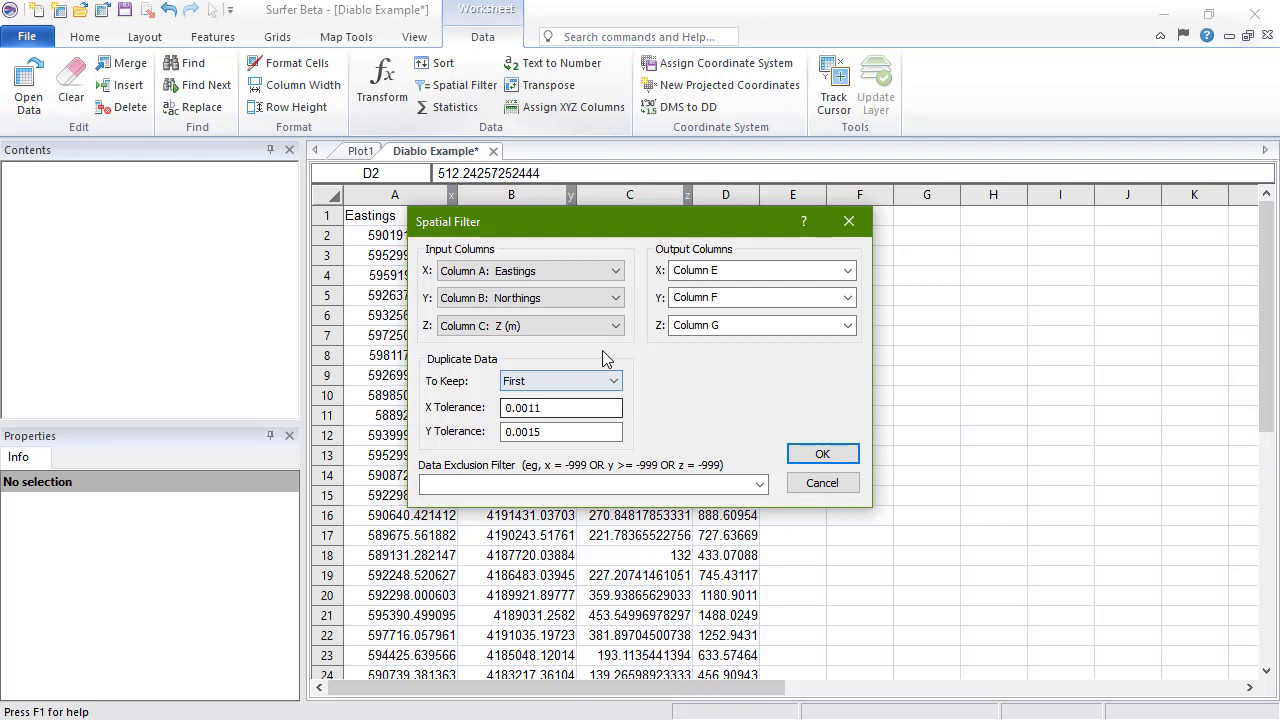
click(612, 326)
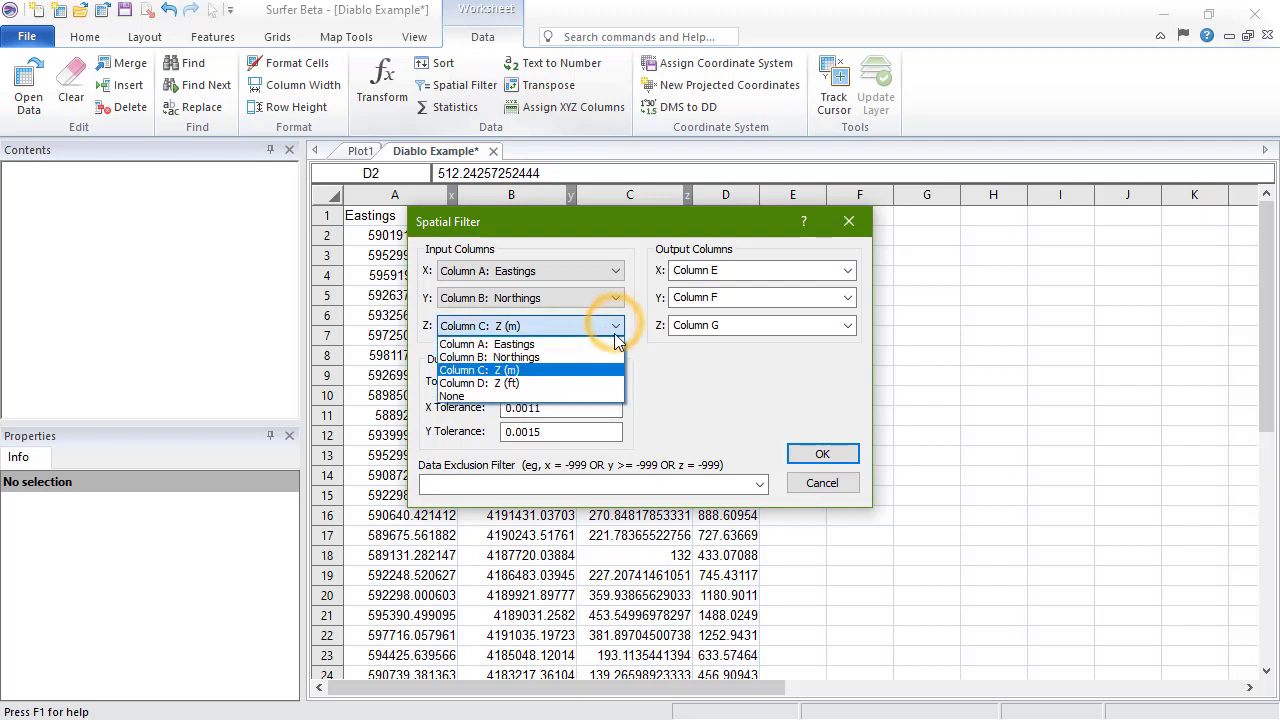
click(610, 384)
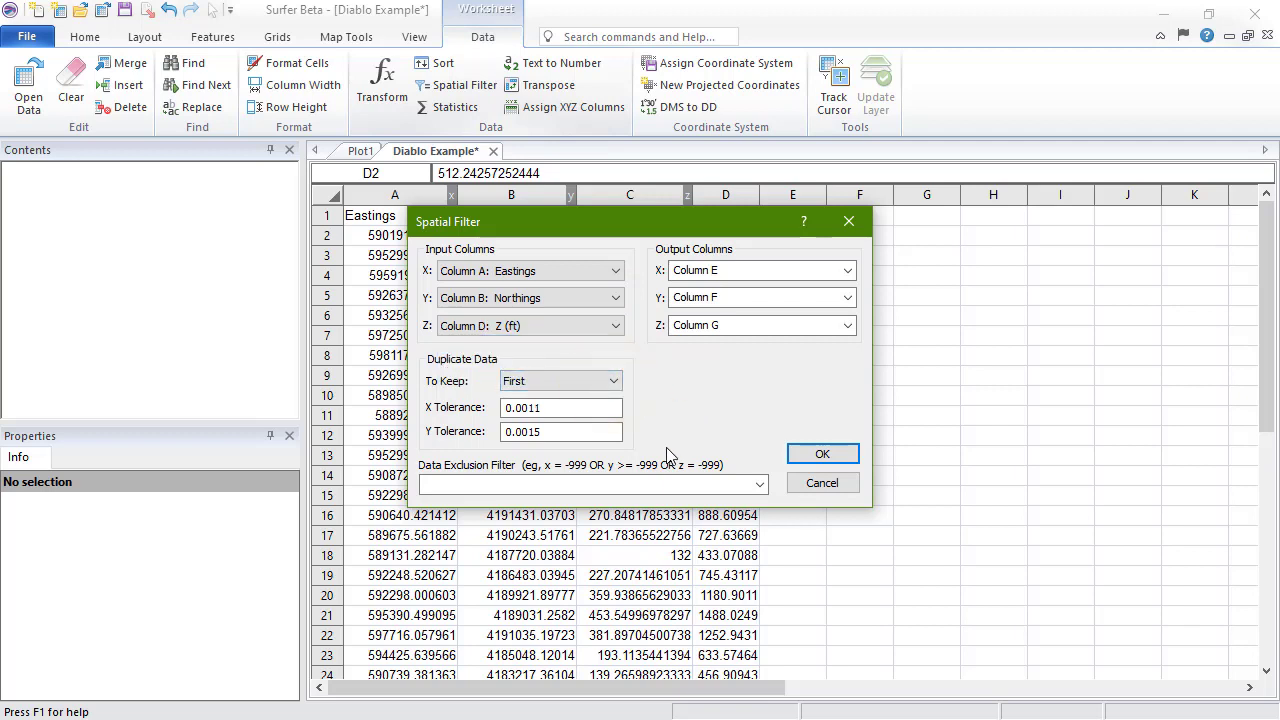
click(645, 483)
text(Z)
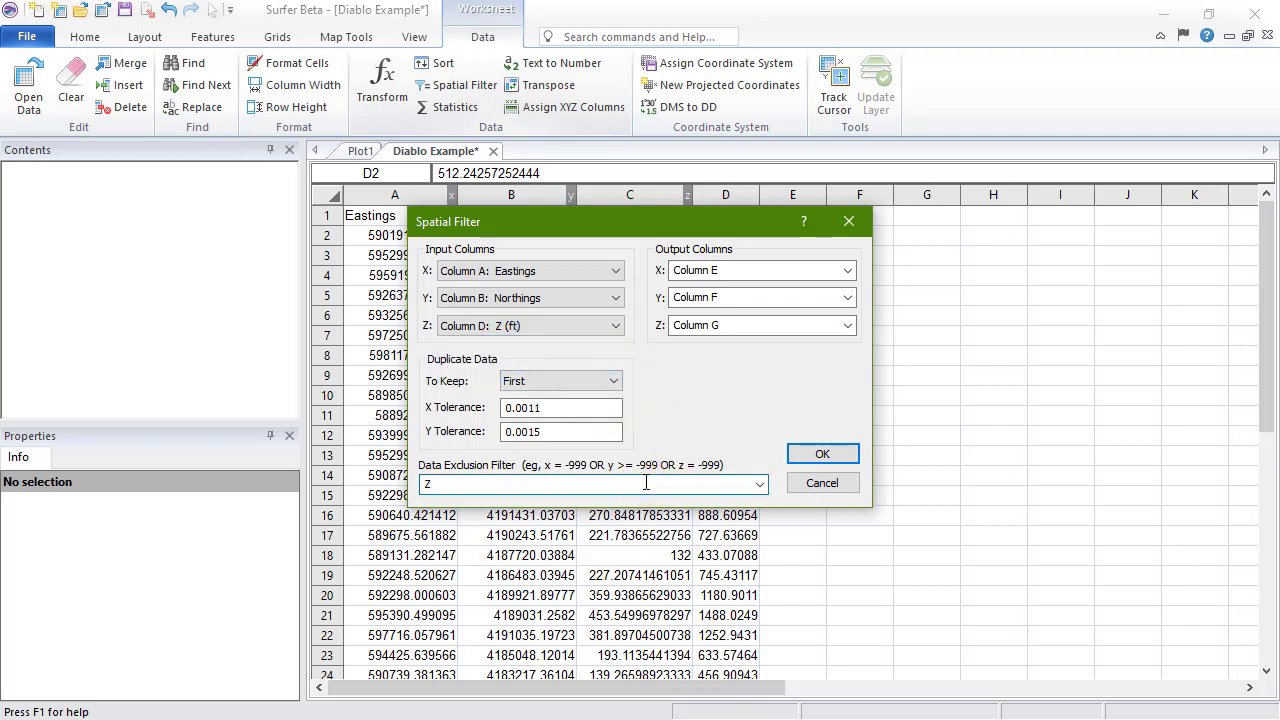
text(>=1000)
click(849, 457)
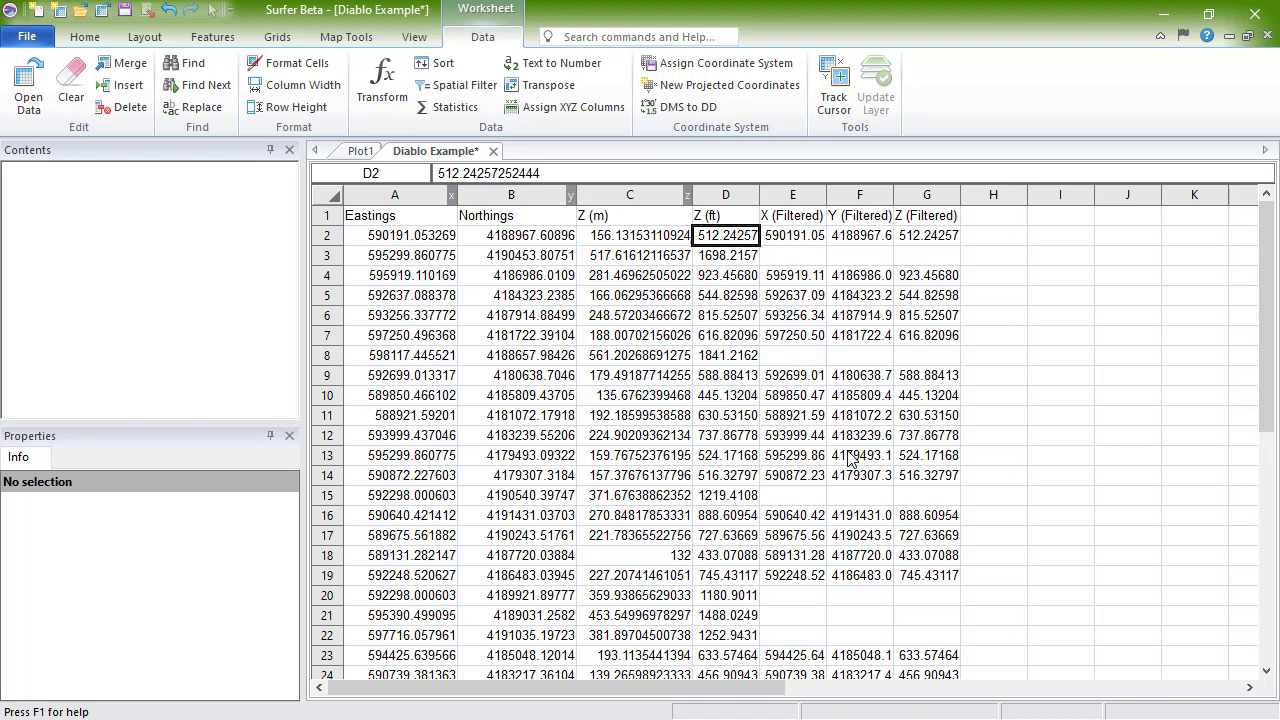
- Compute default statistics for column C (Z (m)) using all values
click(655, 194)
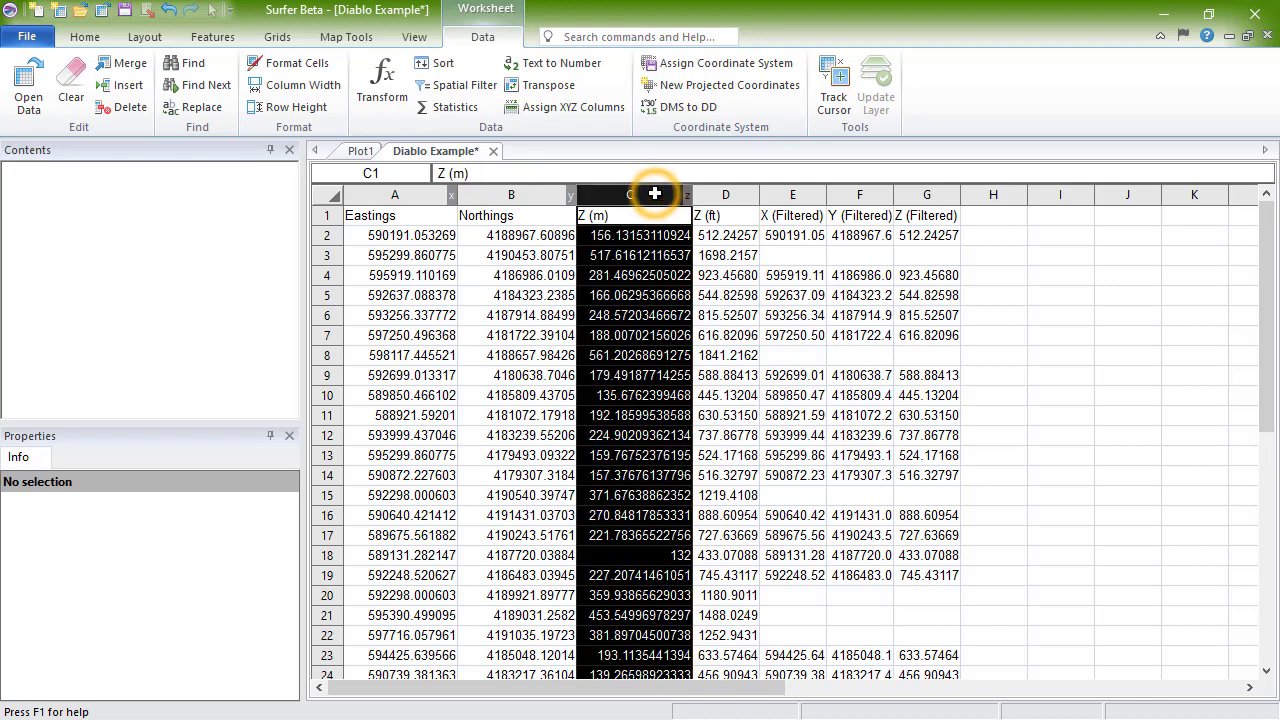
click(492, 34)
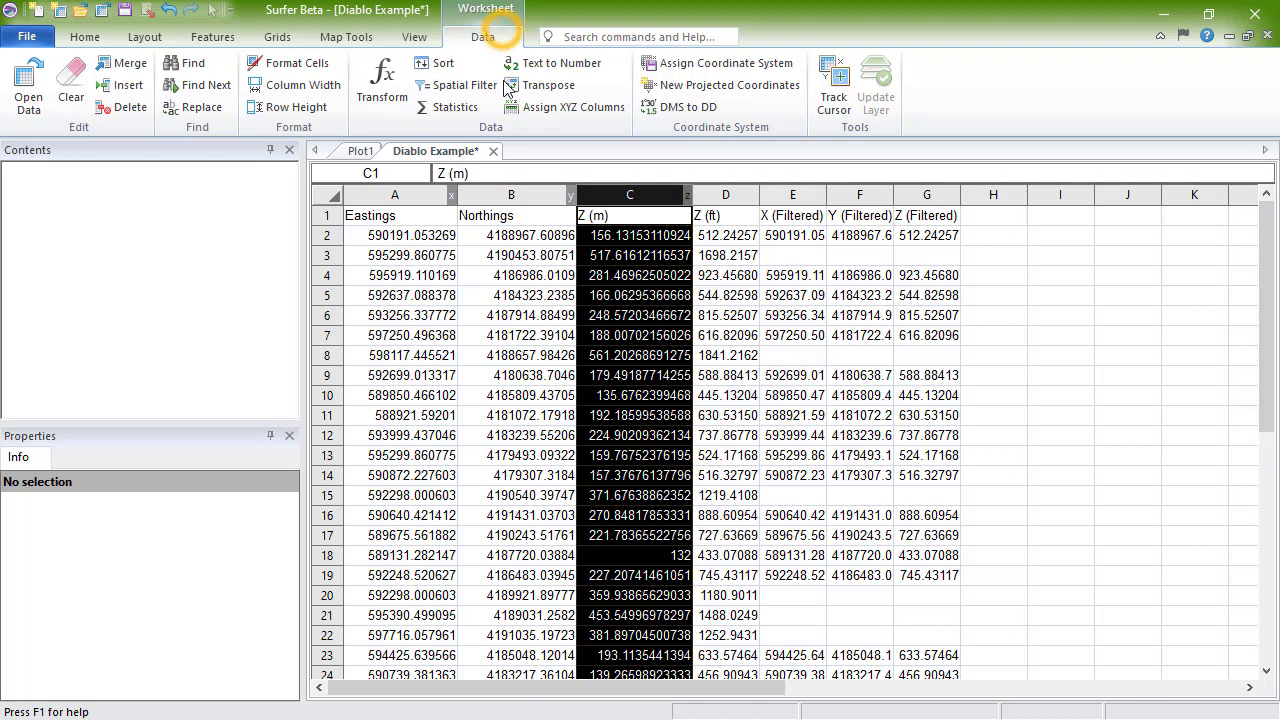
click(455, 107)
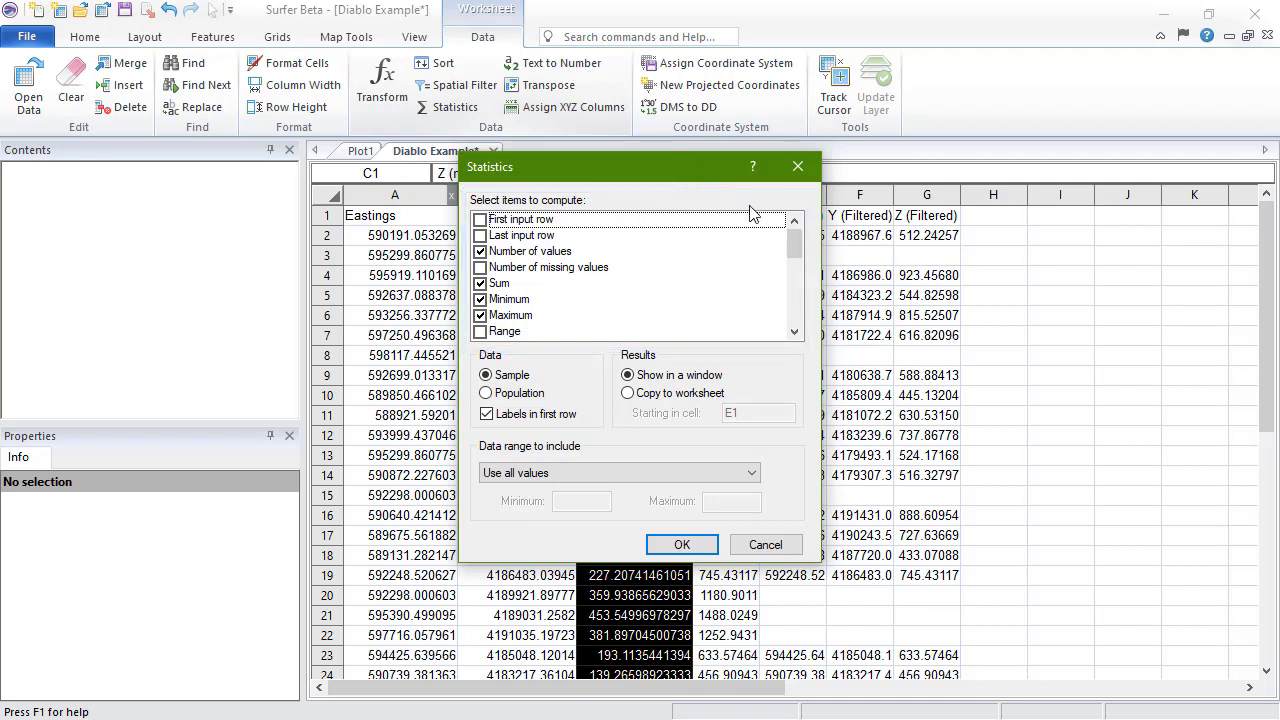
drag(792, 246, 797, 322)
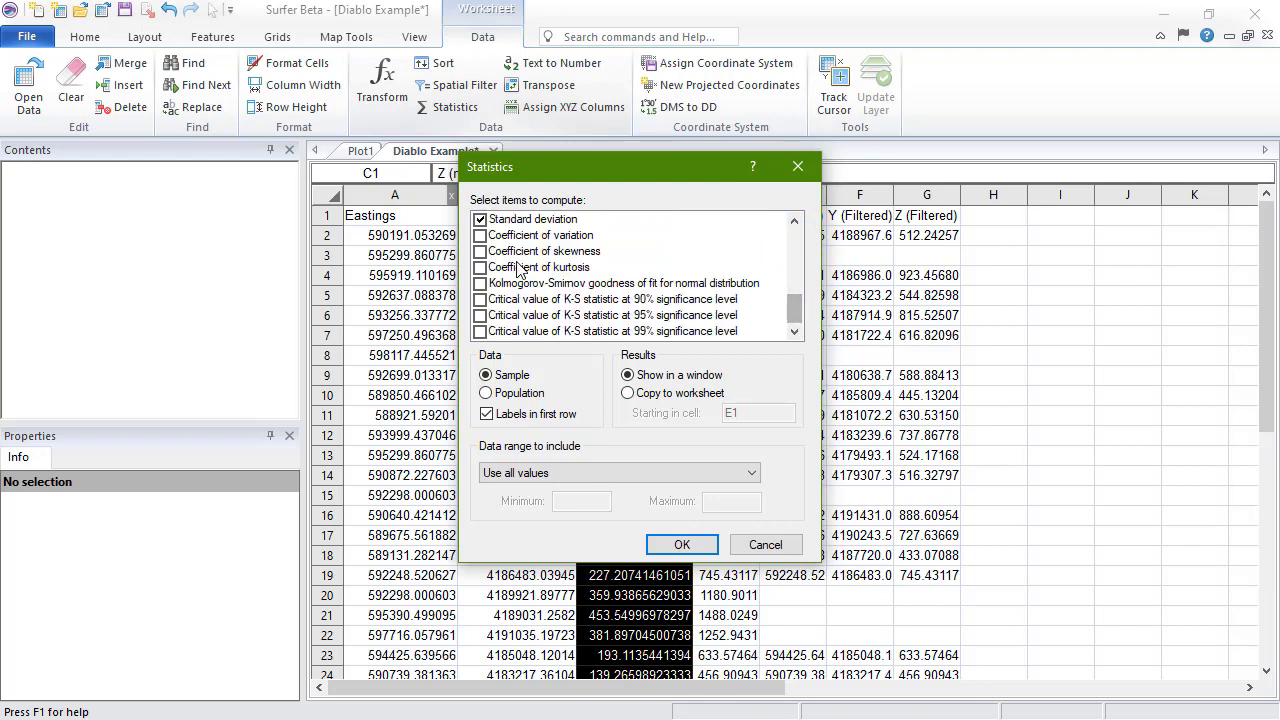
click(481, 236)
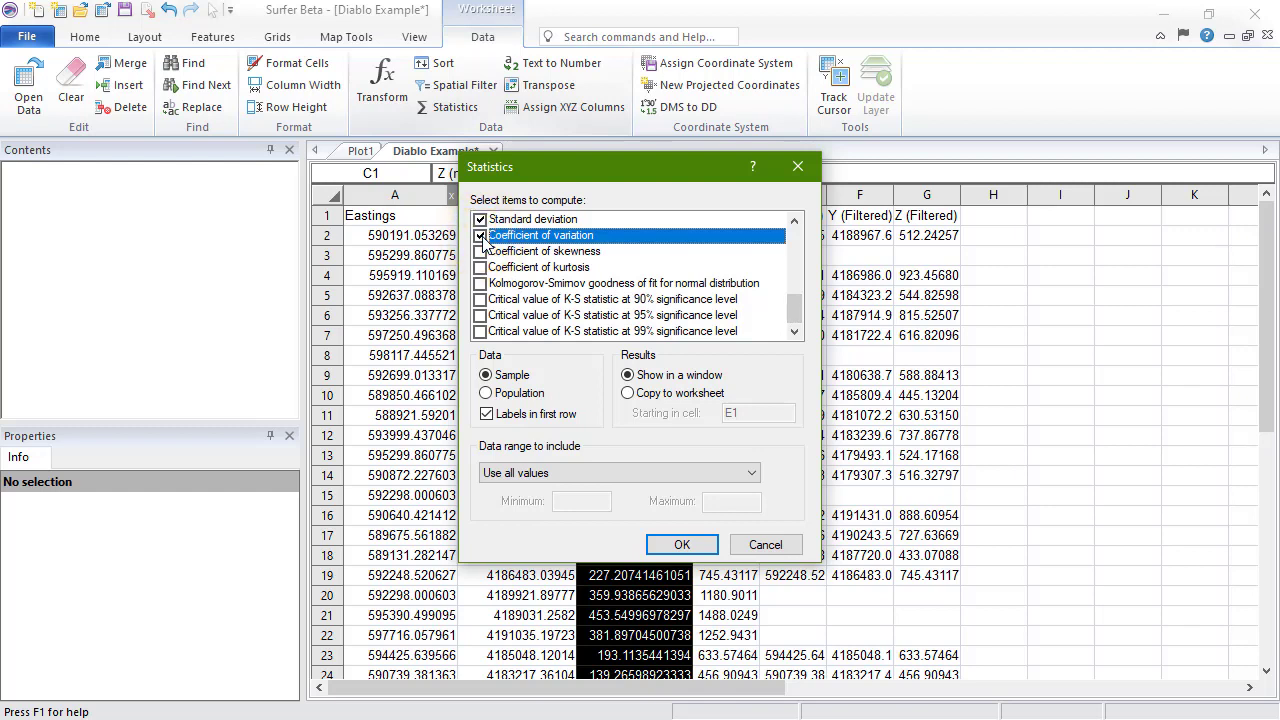
click(481, 236)
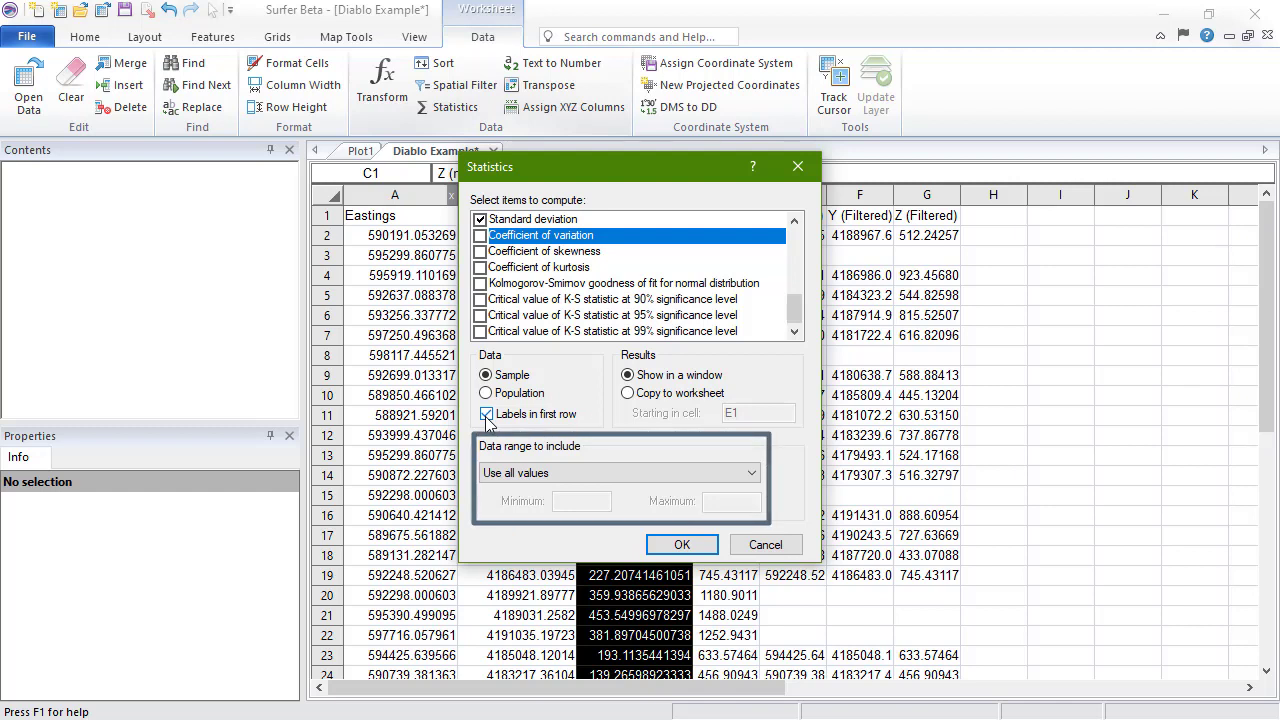
click(750, 473)
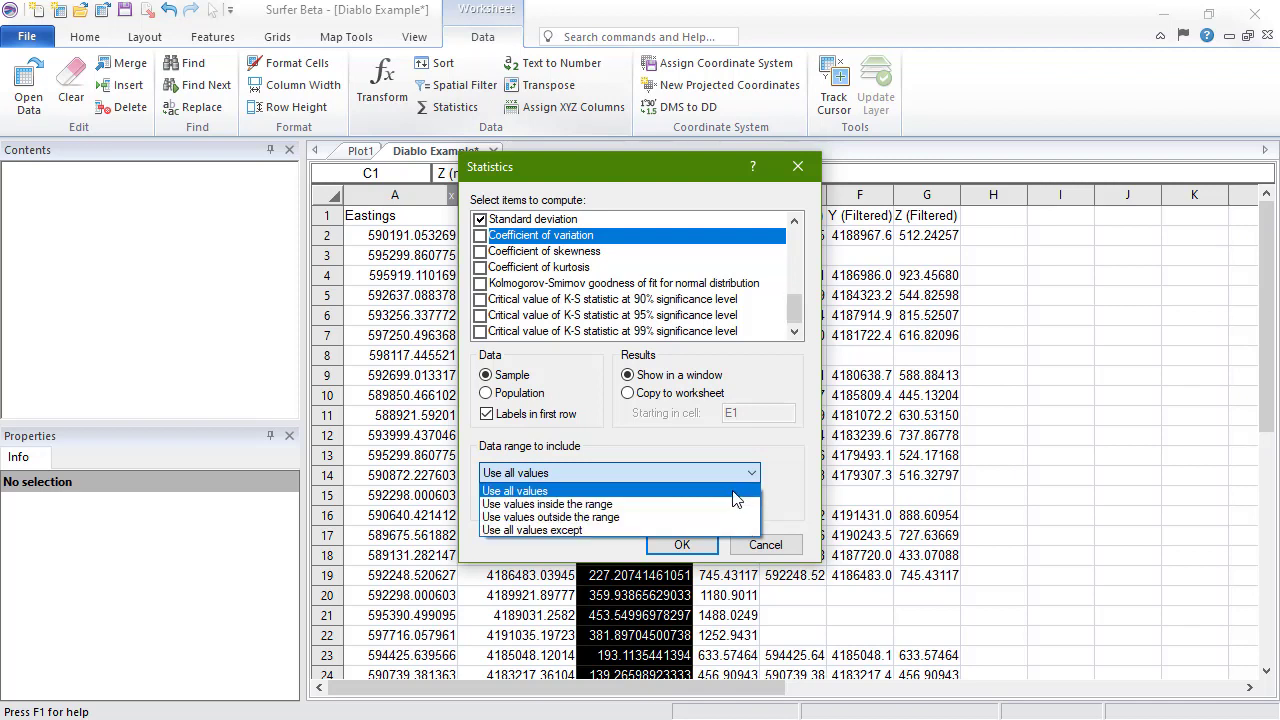
click(735, 498)
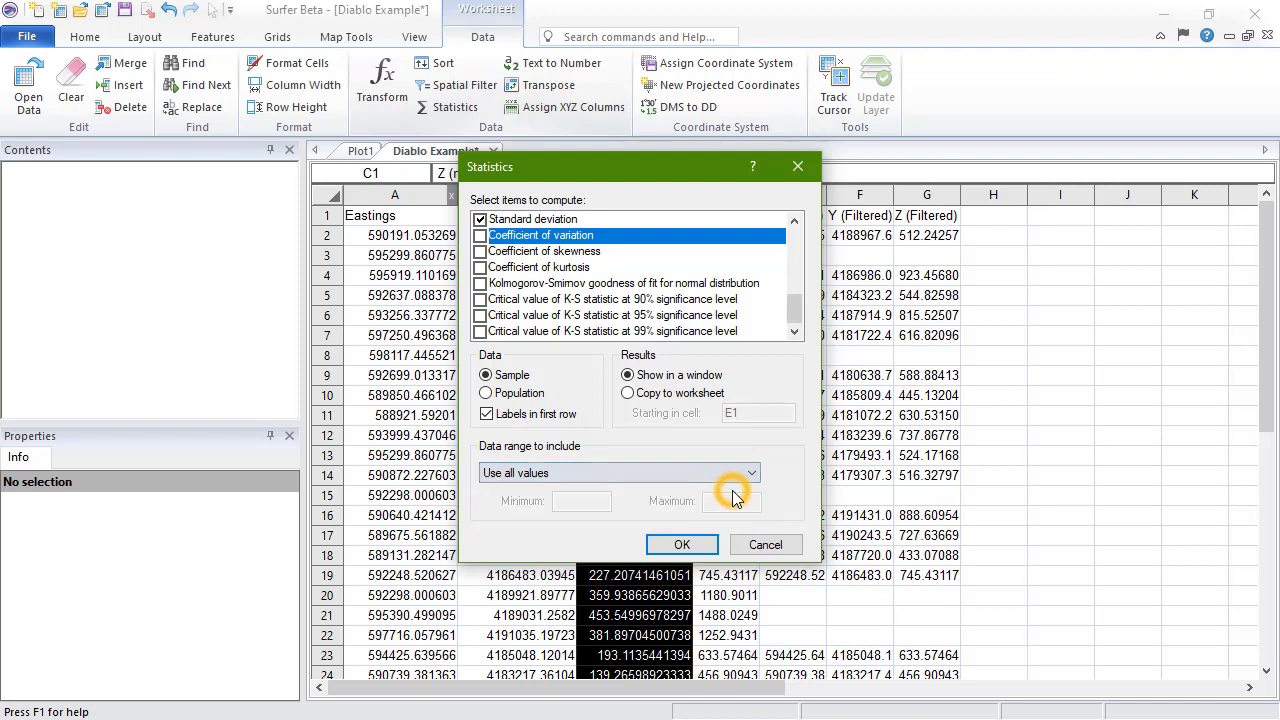
click(706, 546)
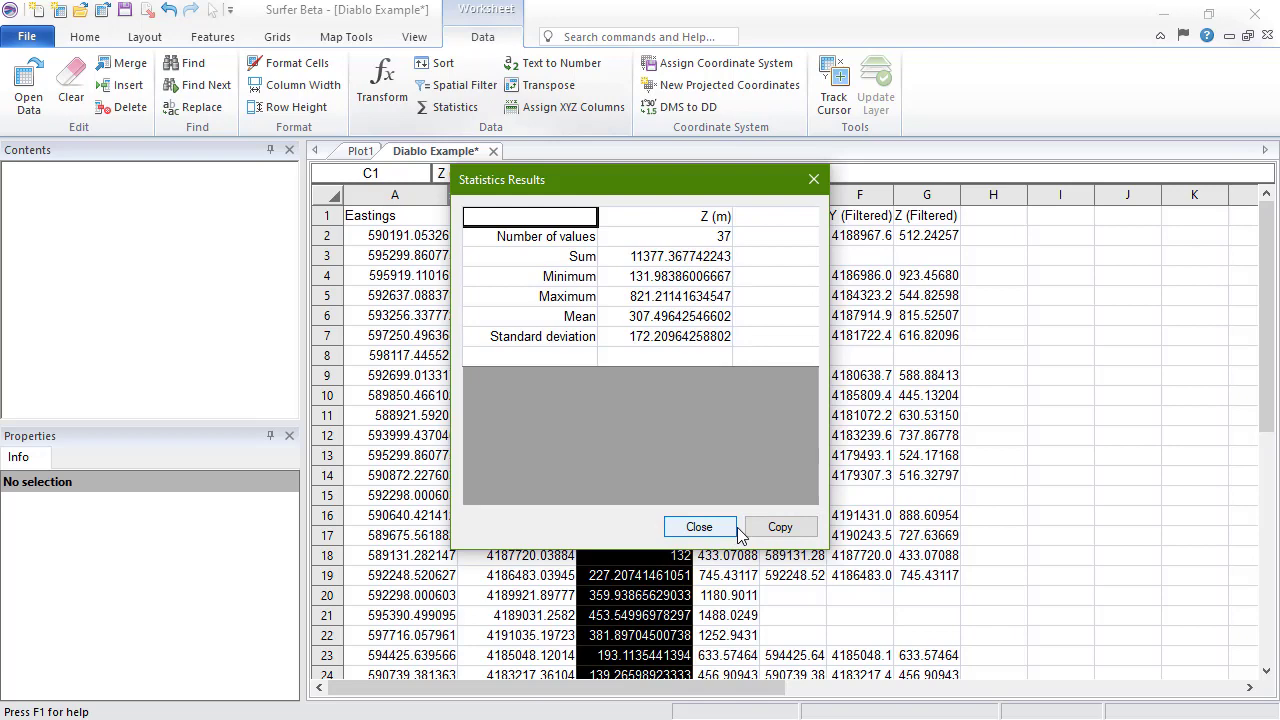
- Close the Statistics Results window
click(721, 528)
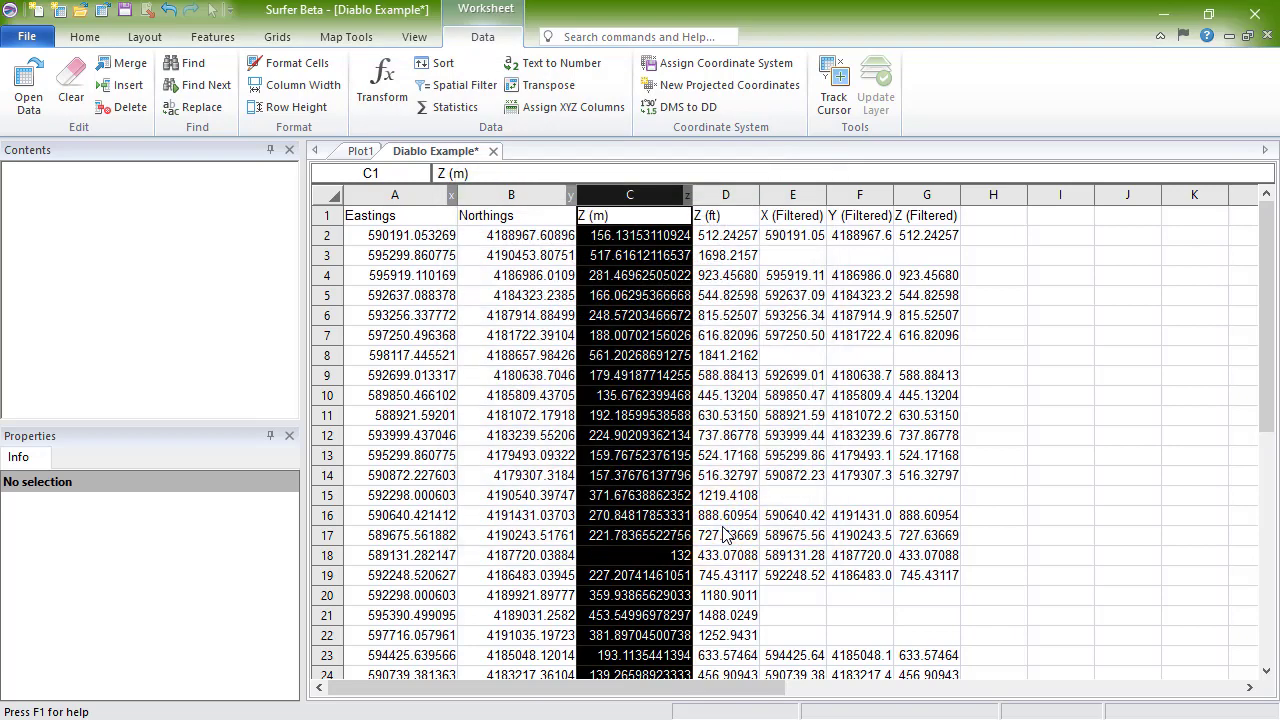
- Start New Projected Coordinates with Eastings as Source X and Northings as Source Y
click(510, 45)
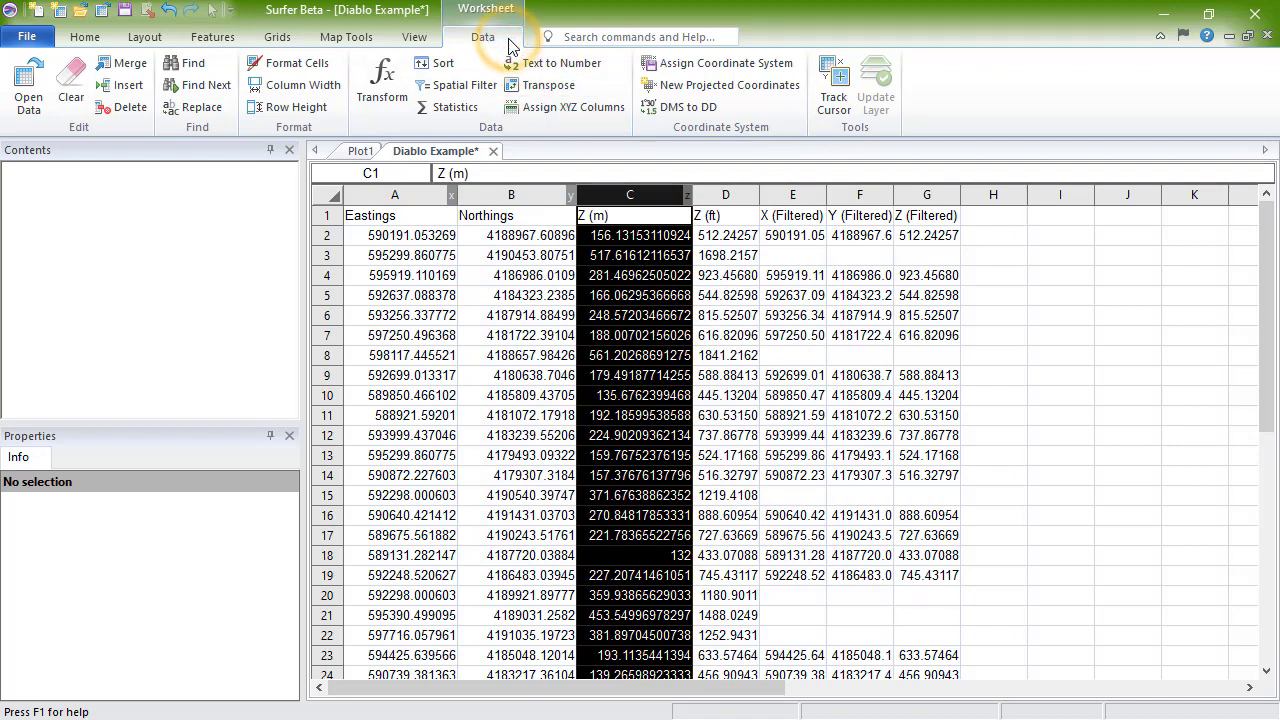
click(770, 90)
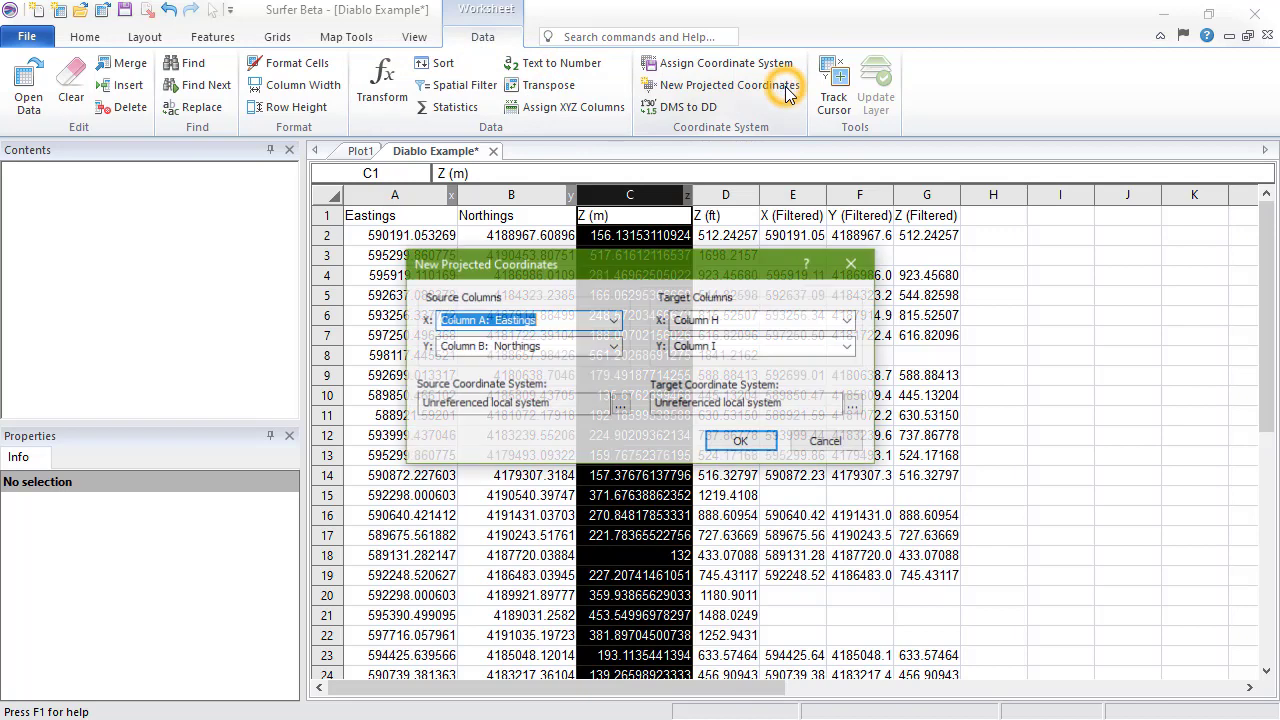
click(614, 321)
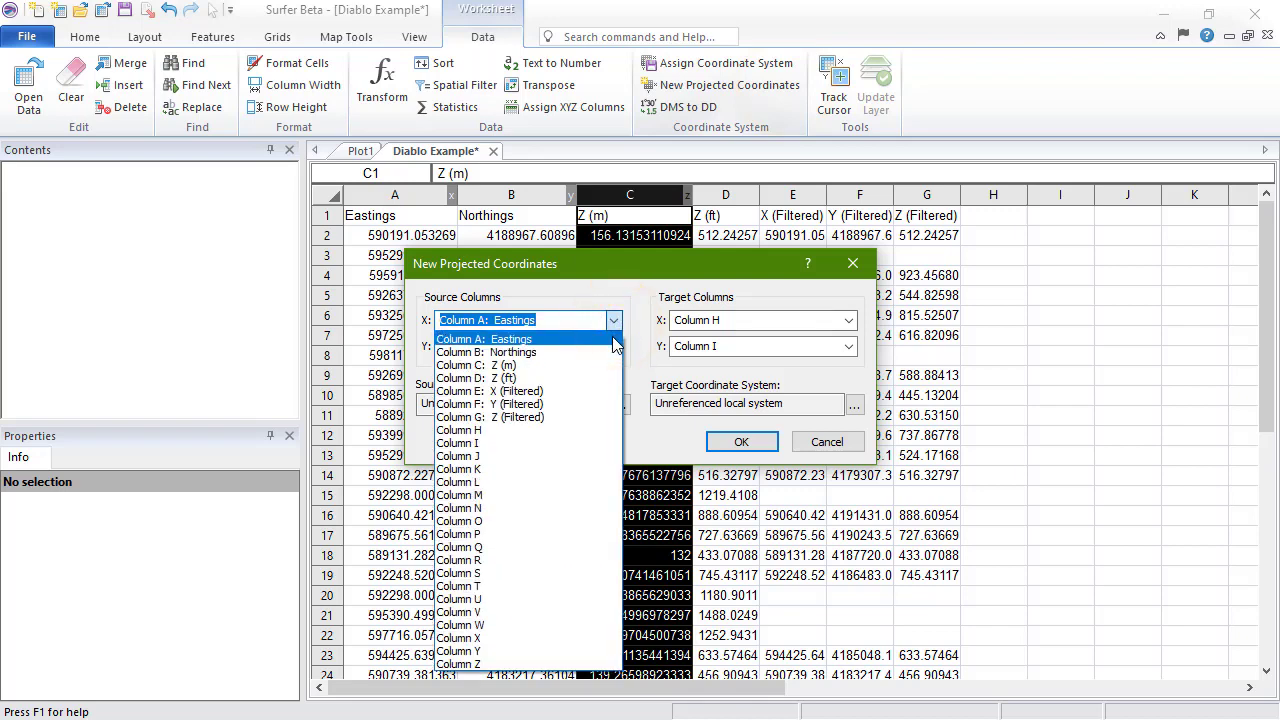
click(614, 346)
click(614, 346)
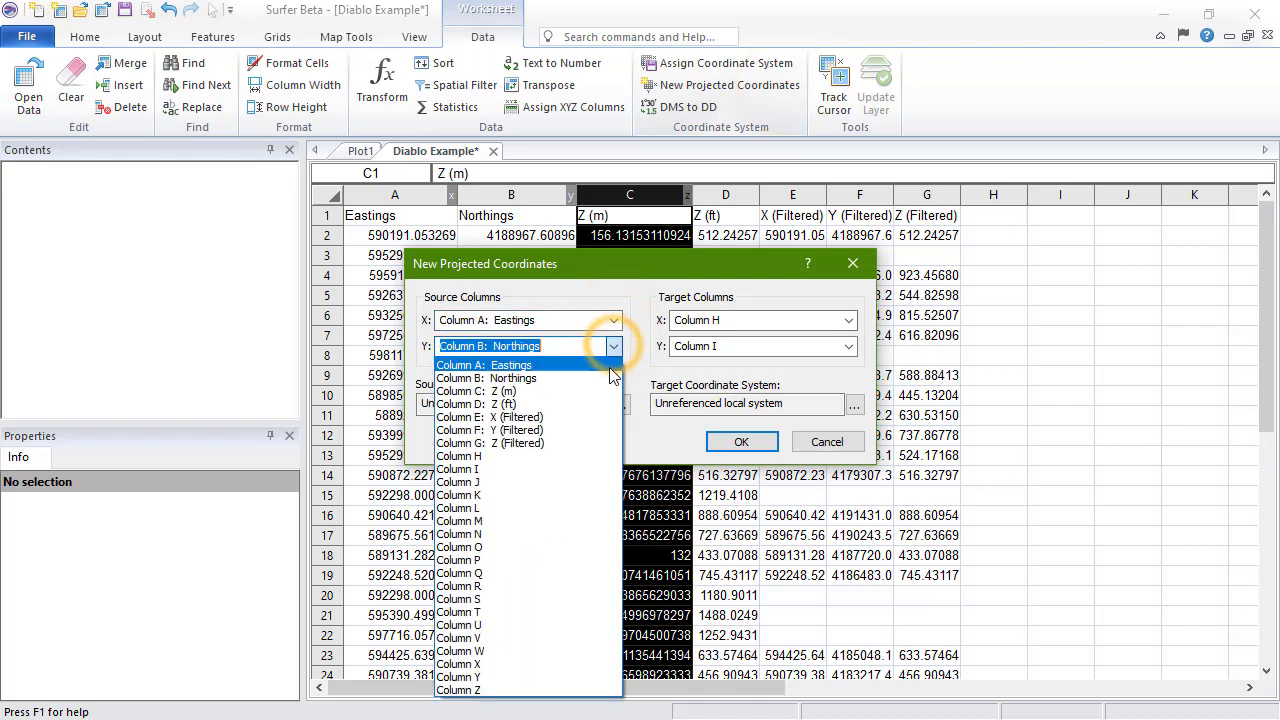
click(606, 375)
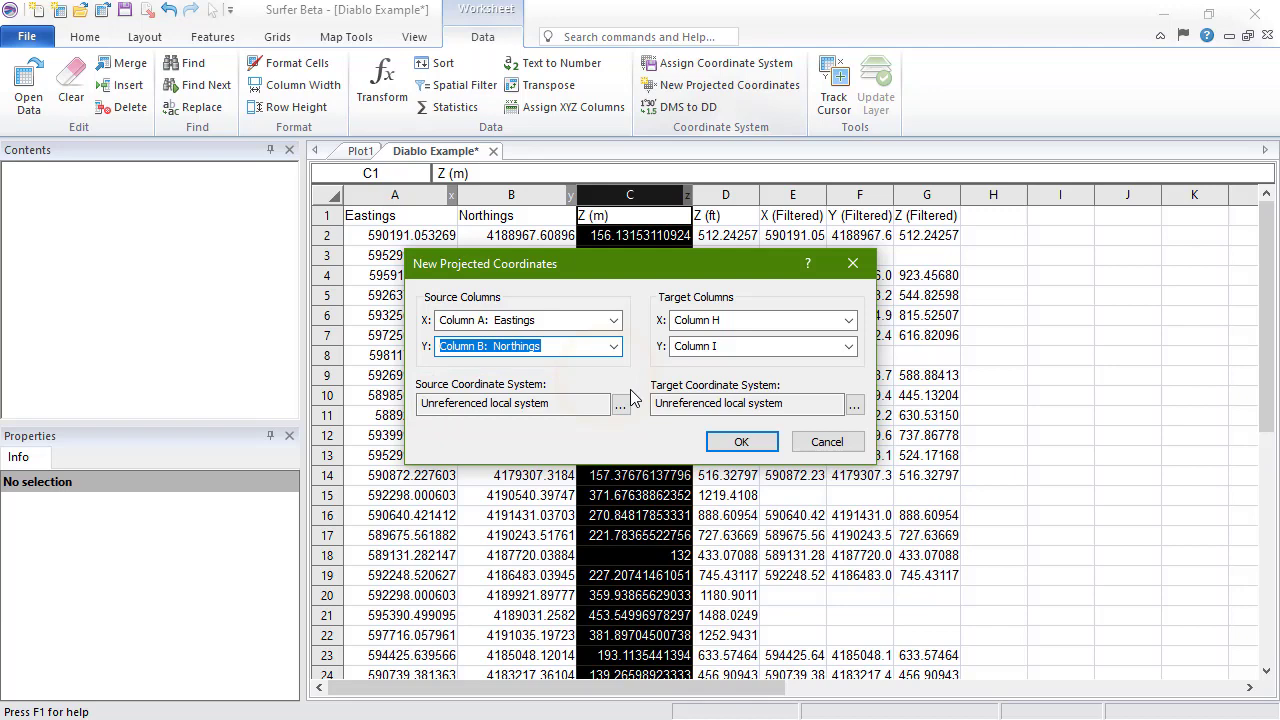
- Assign WGS84 UTM zone 10N as the source coordinate system
click(620, 405)
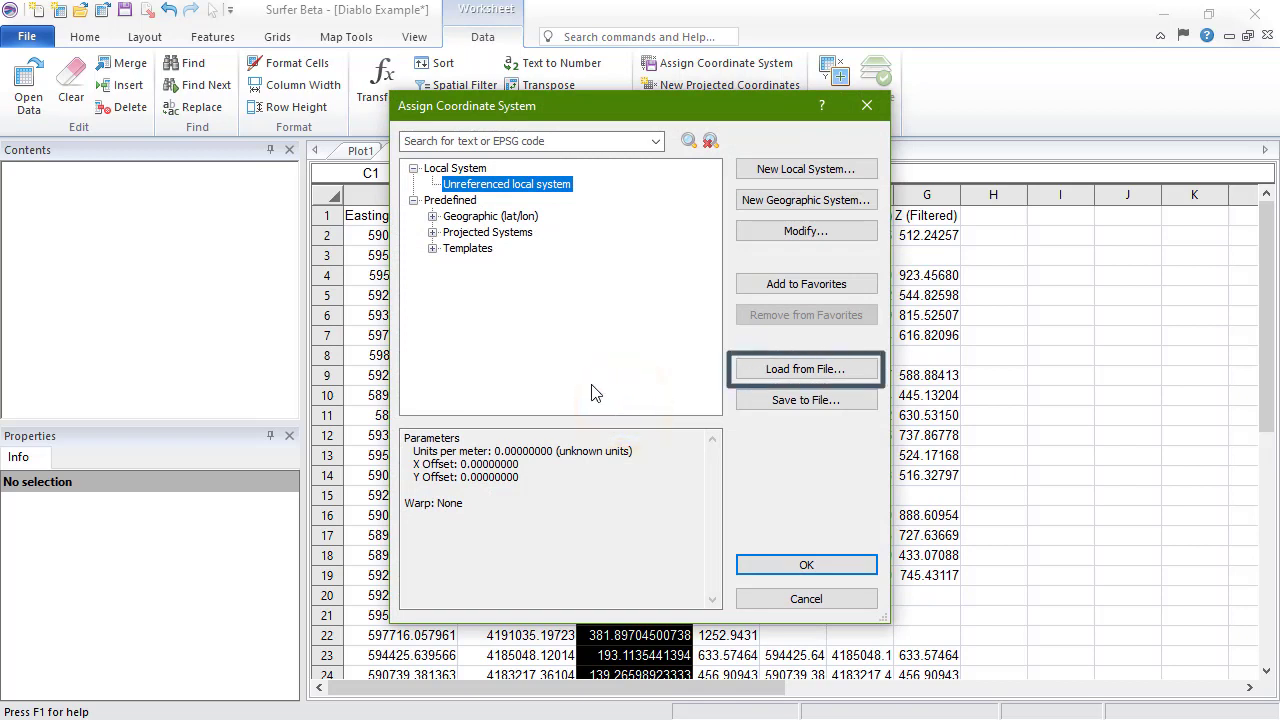
click(433, 232)
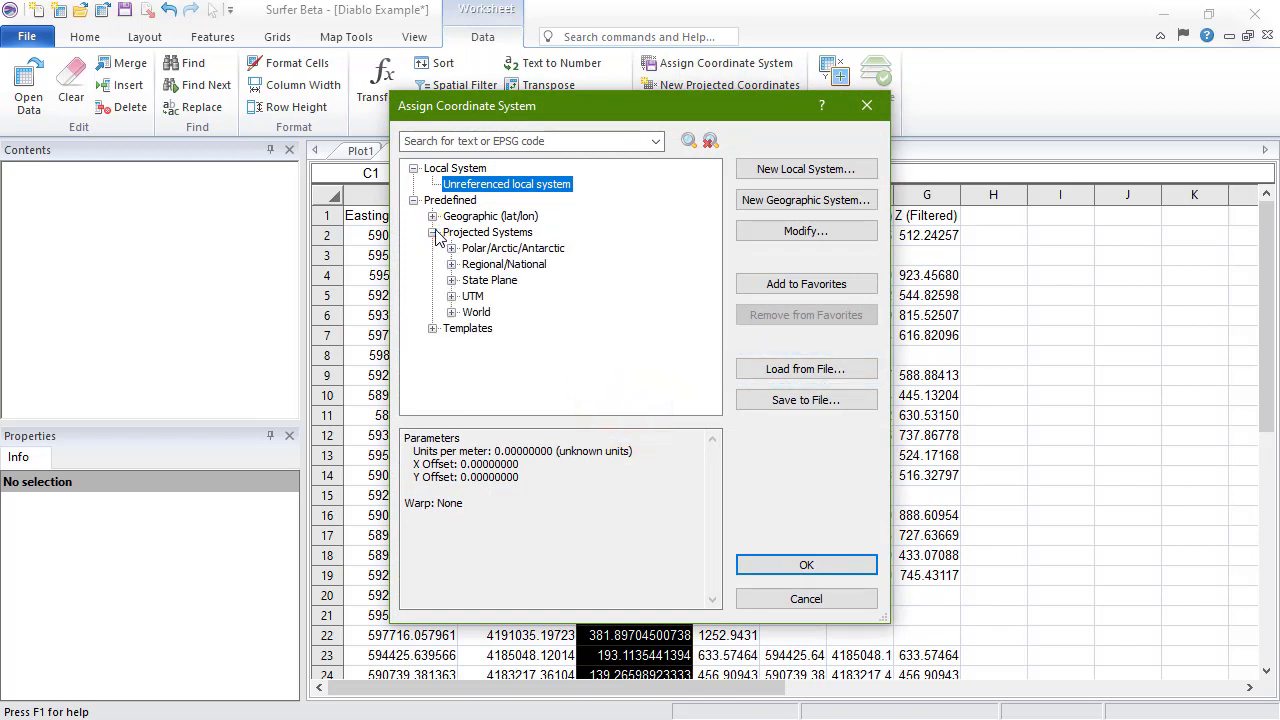
click(451, 296)
click(470, 392)
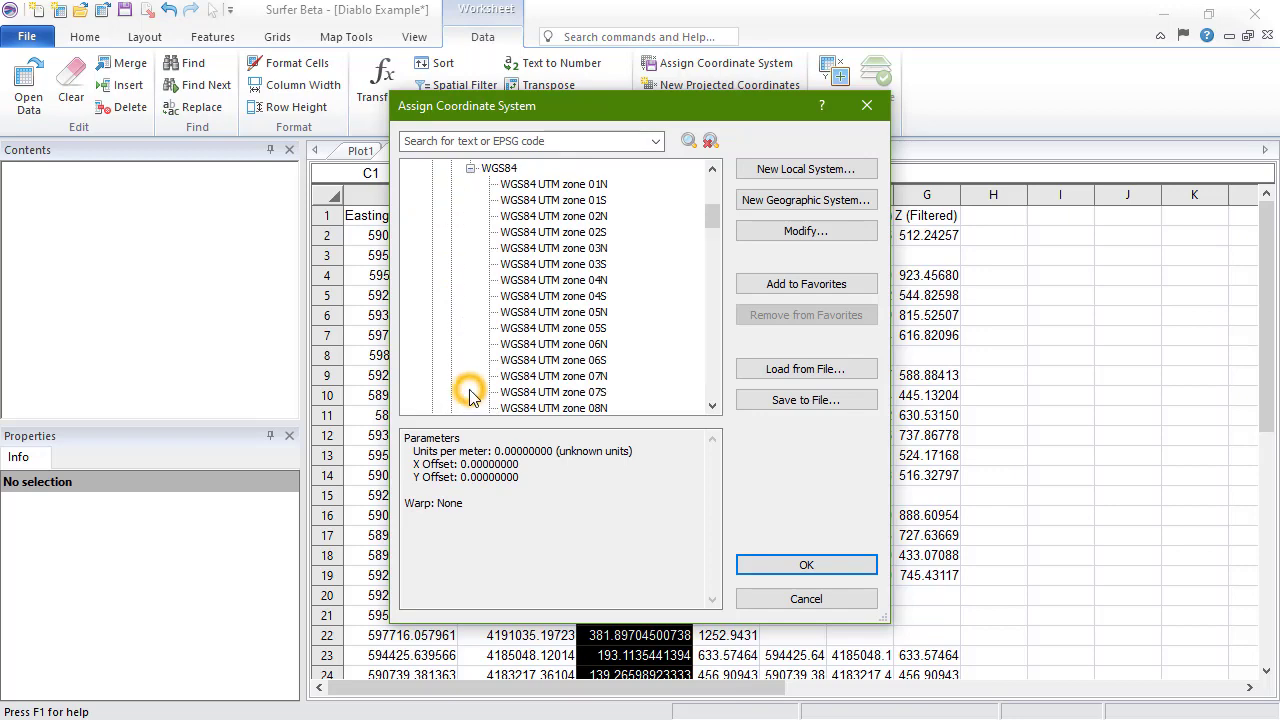
drag(714, 220, 714, 228)
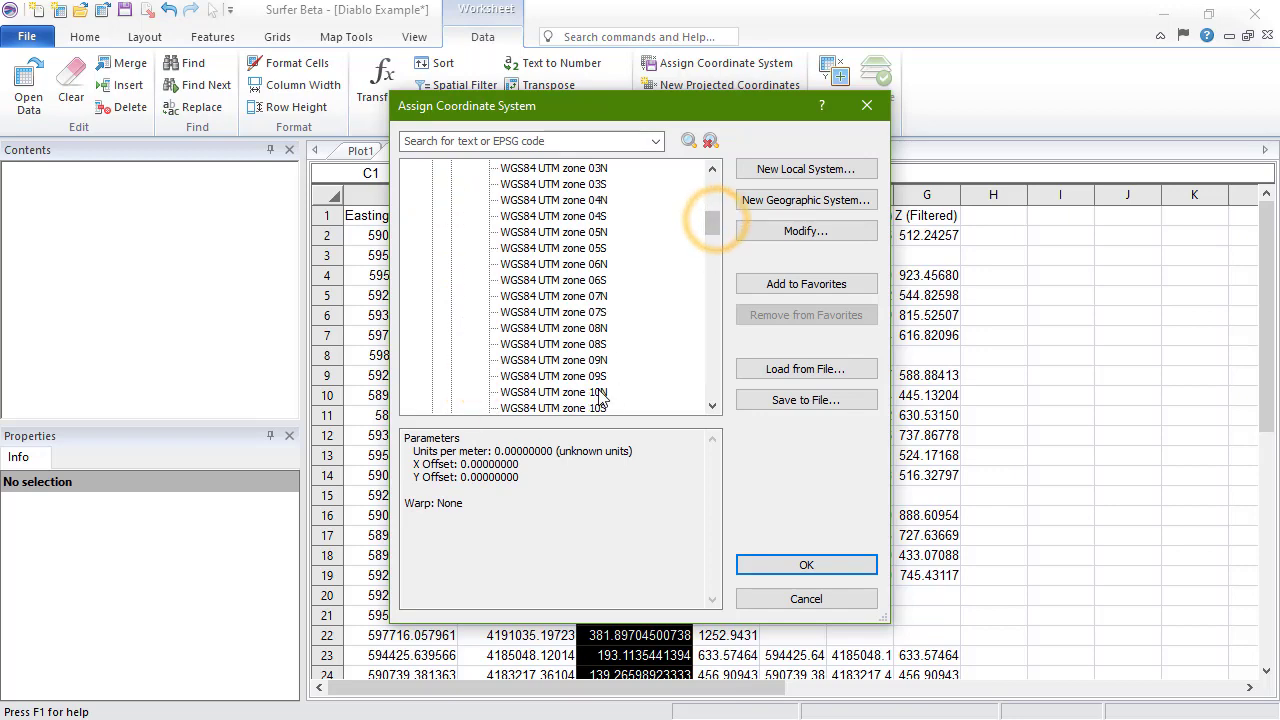
click(600, 394)
click(850, 566)
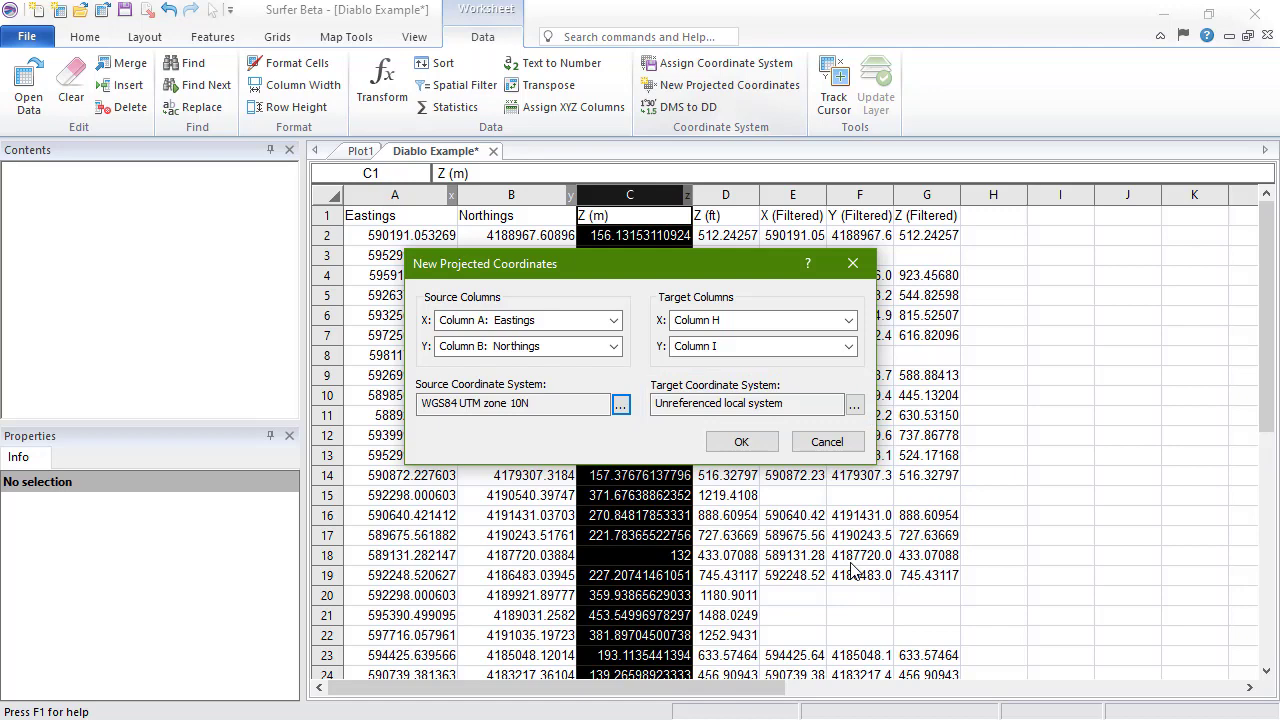
- Set the target system to State Plane 1983 California III FIPS 0403 (US feet) and write converted coordinates to H and I
click(854, 404)
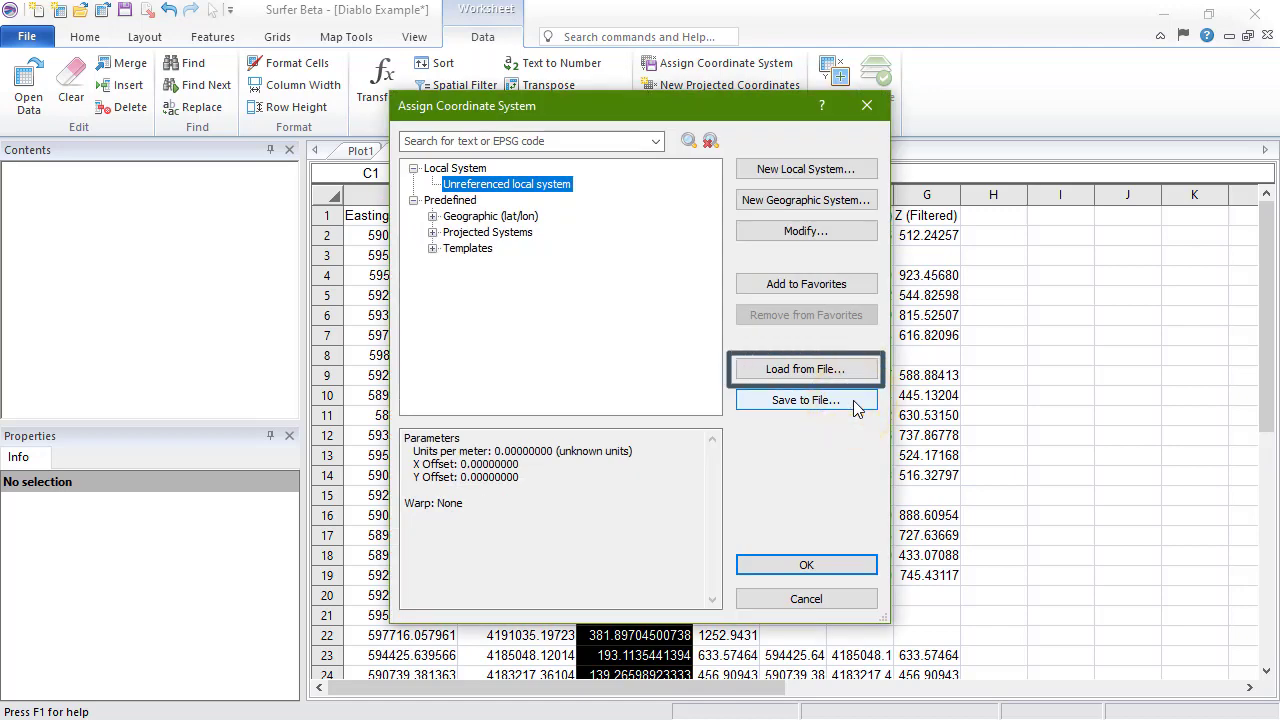
click(433, 232)
click(452, 280)
click(470, 344)
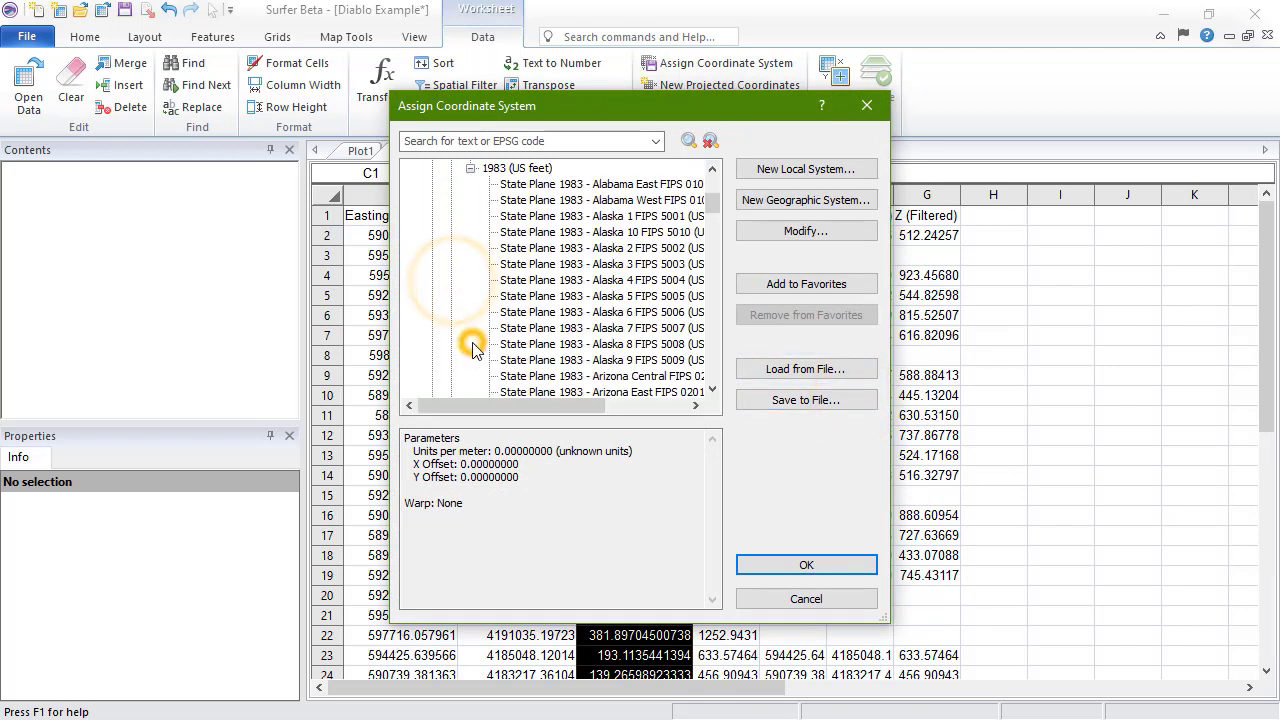
scroll(715, 215, down, 3)
click(645, 344)
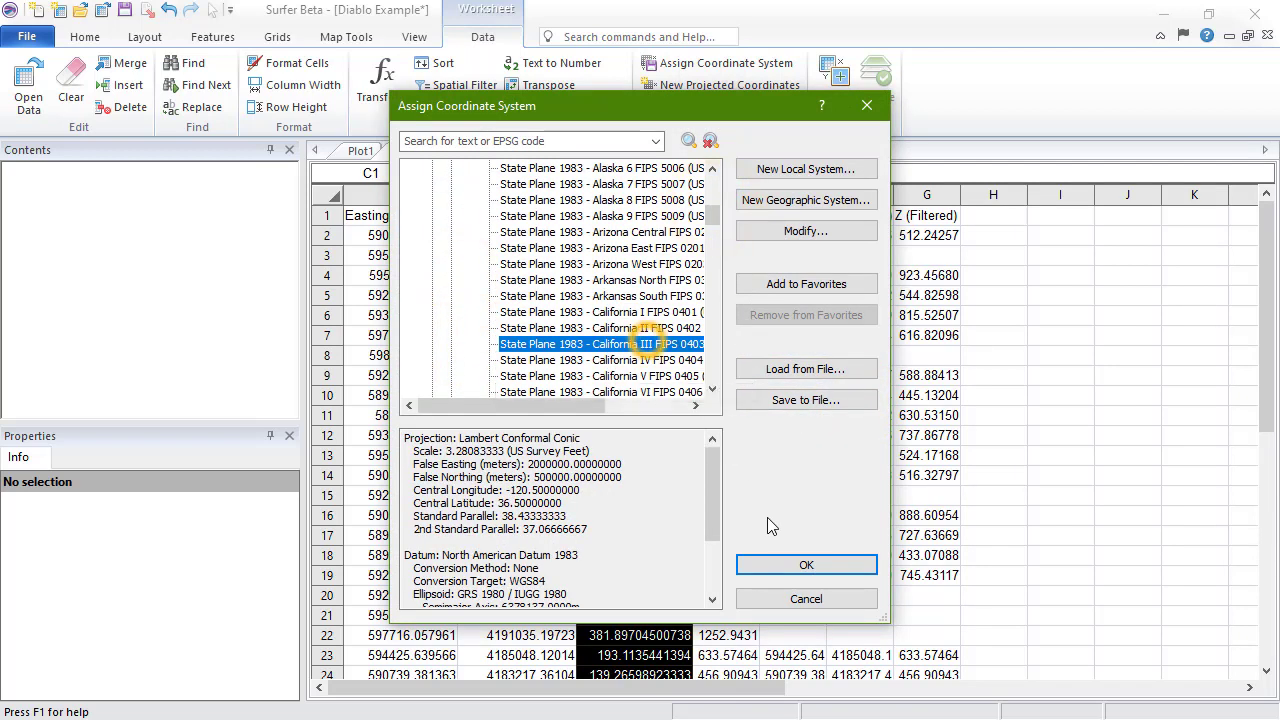
click(809, 563)
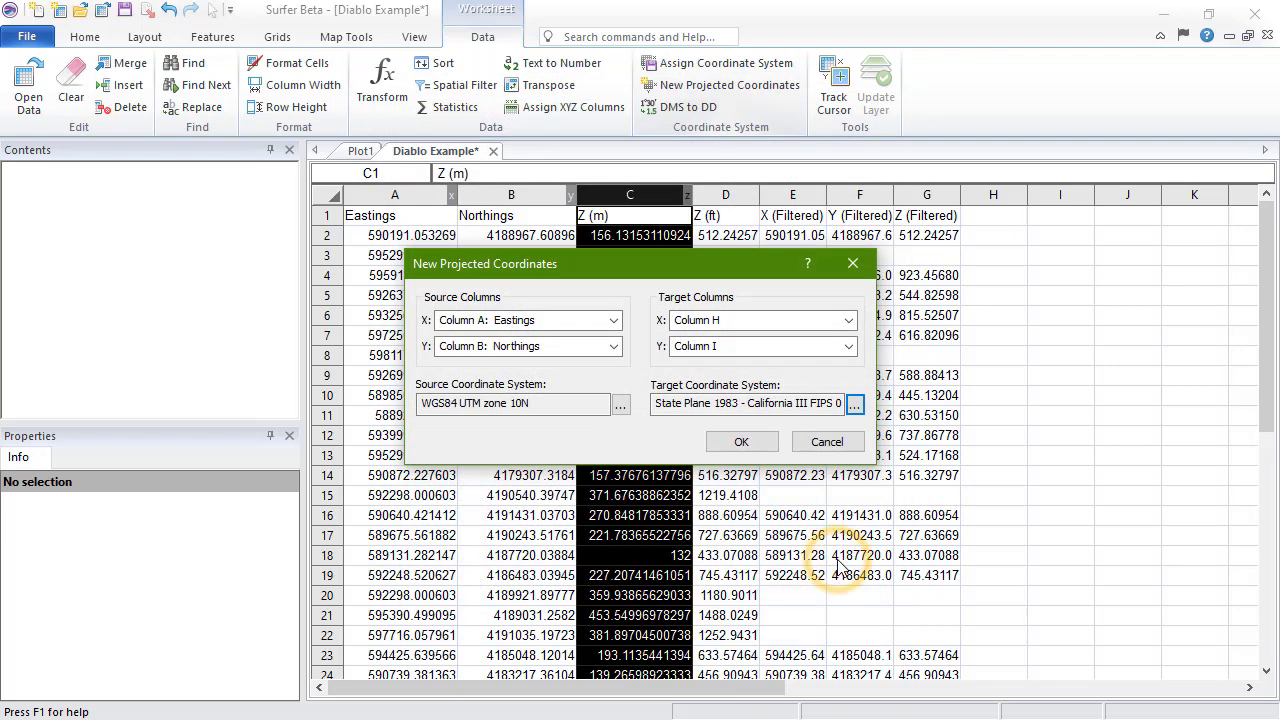
click(741, 442)
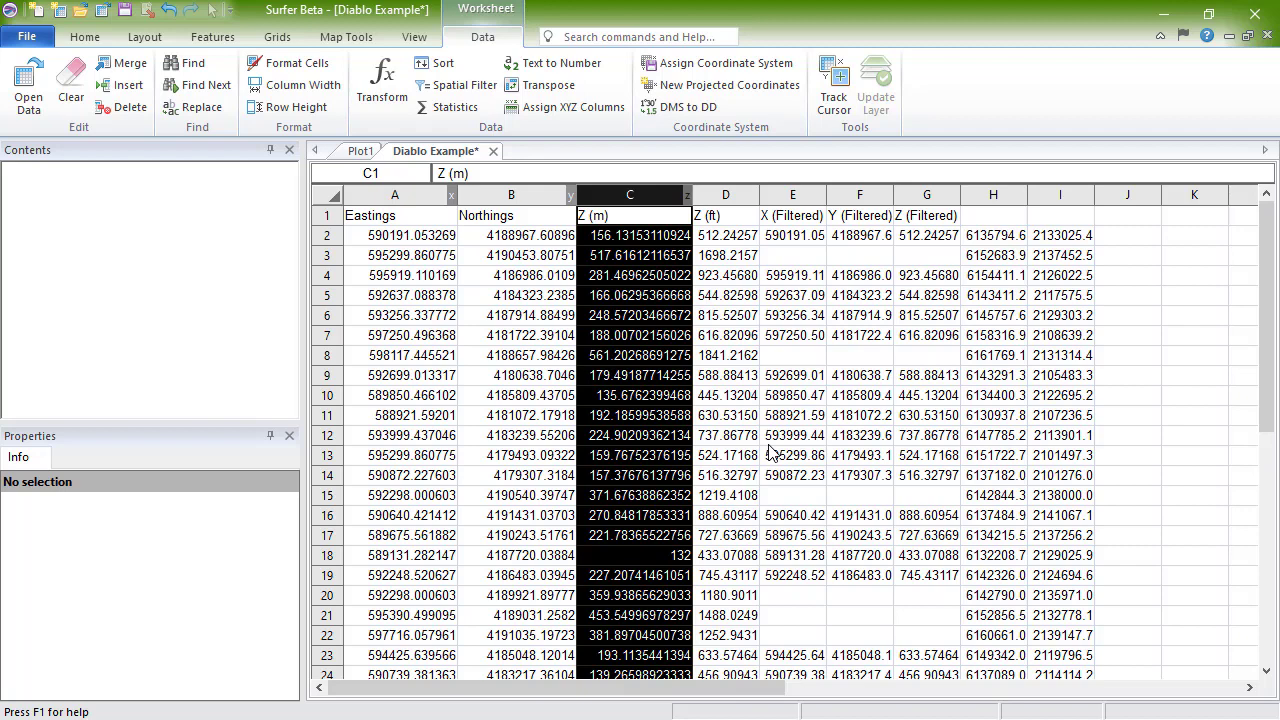
- Assign column H as X, column I as Y and column D: Z (ft) as Z
click(484, 34)
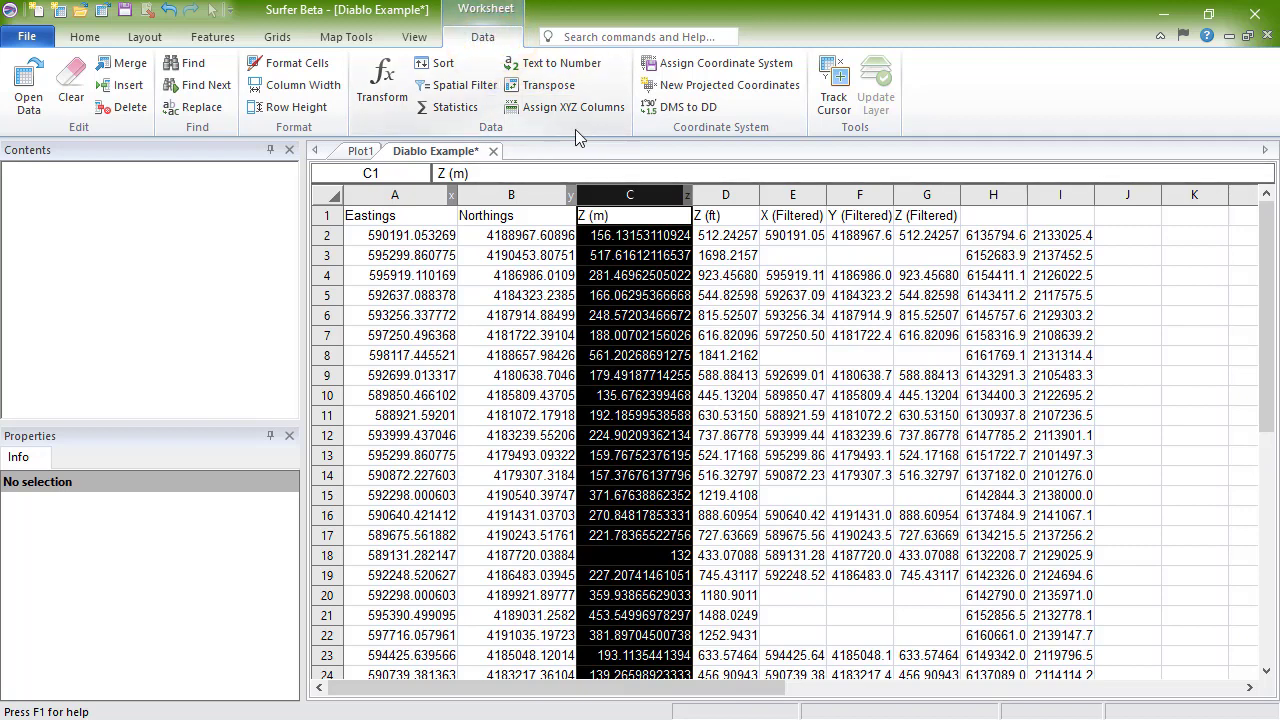
click(593, 106)
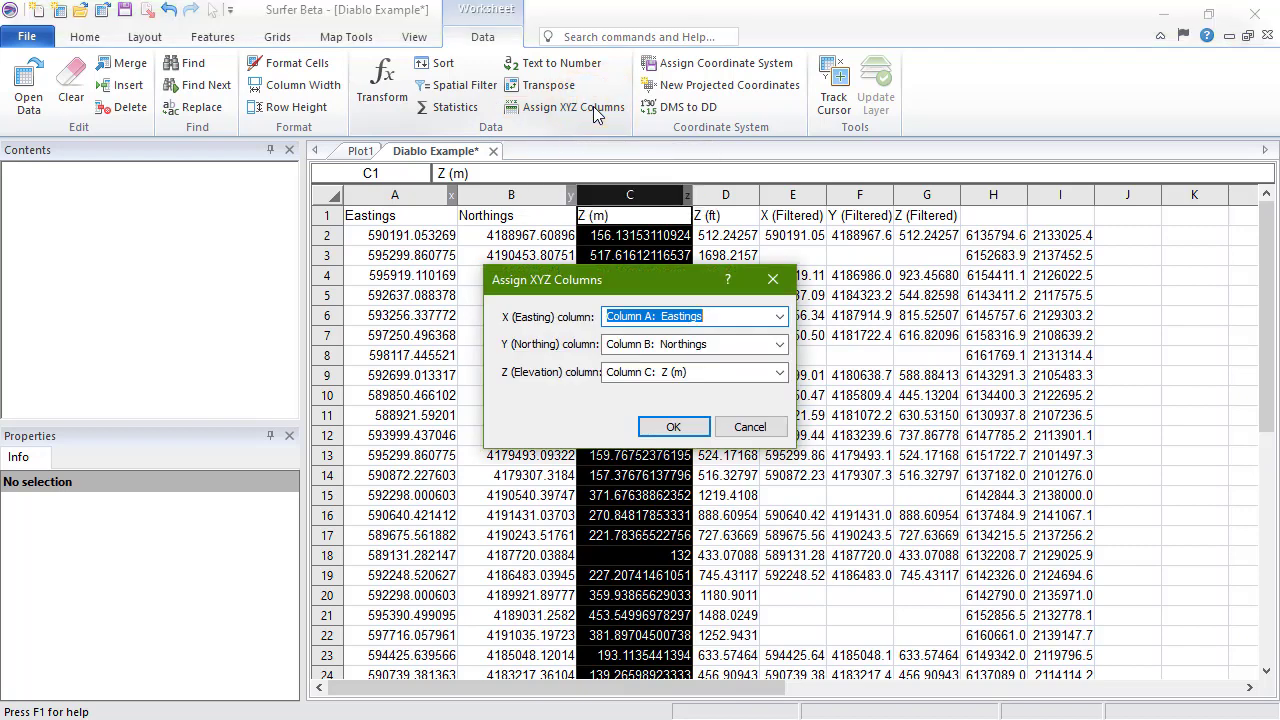
click(780, 317)
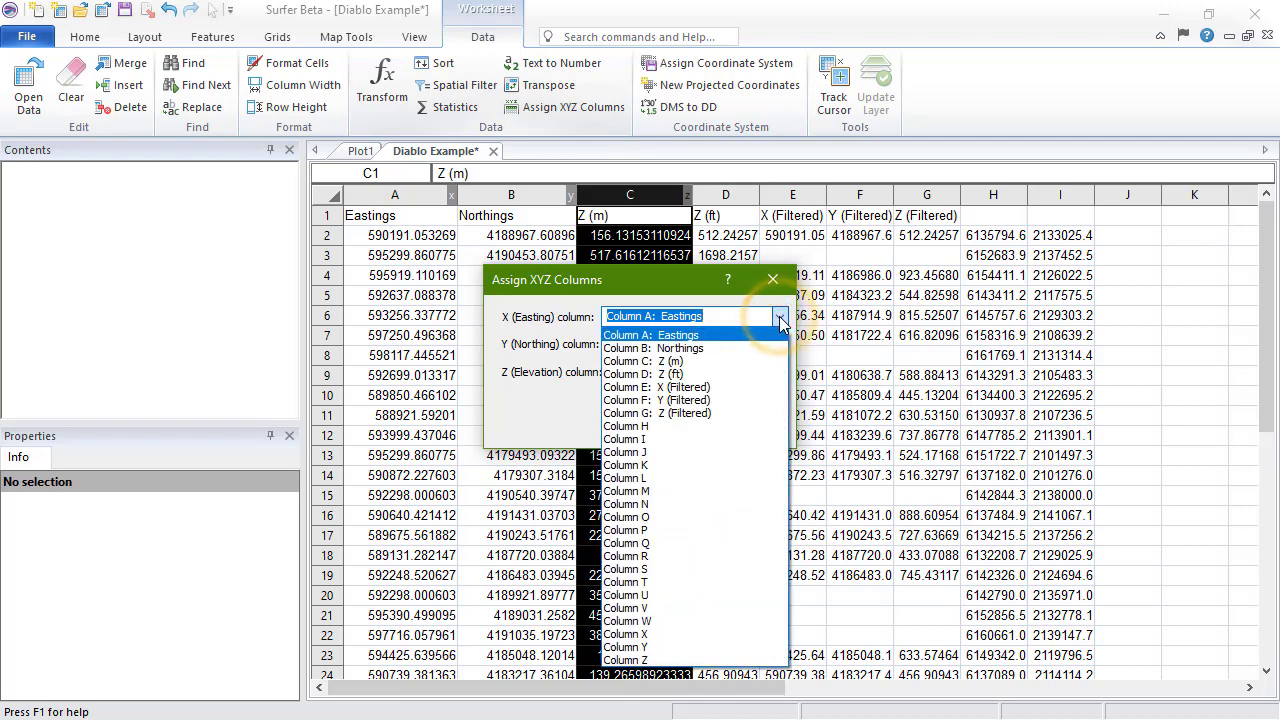
click(760, 427)
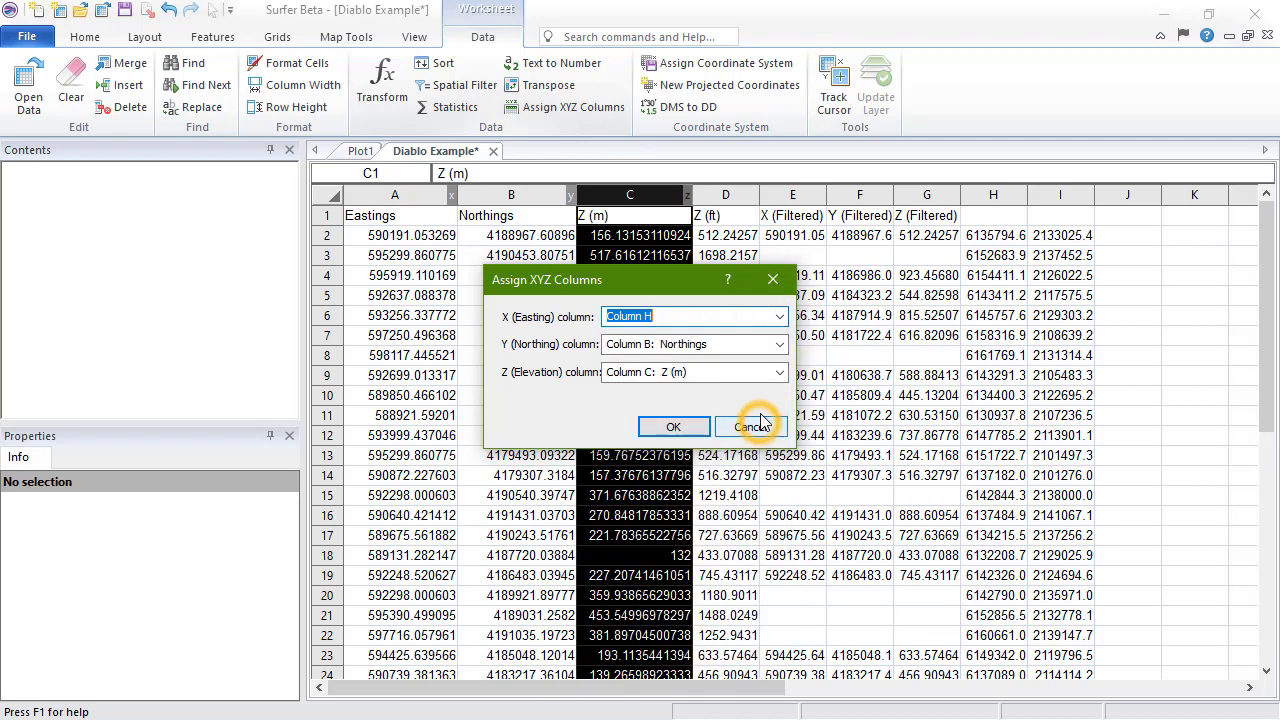
click(780, 344)
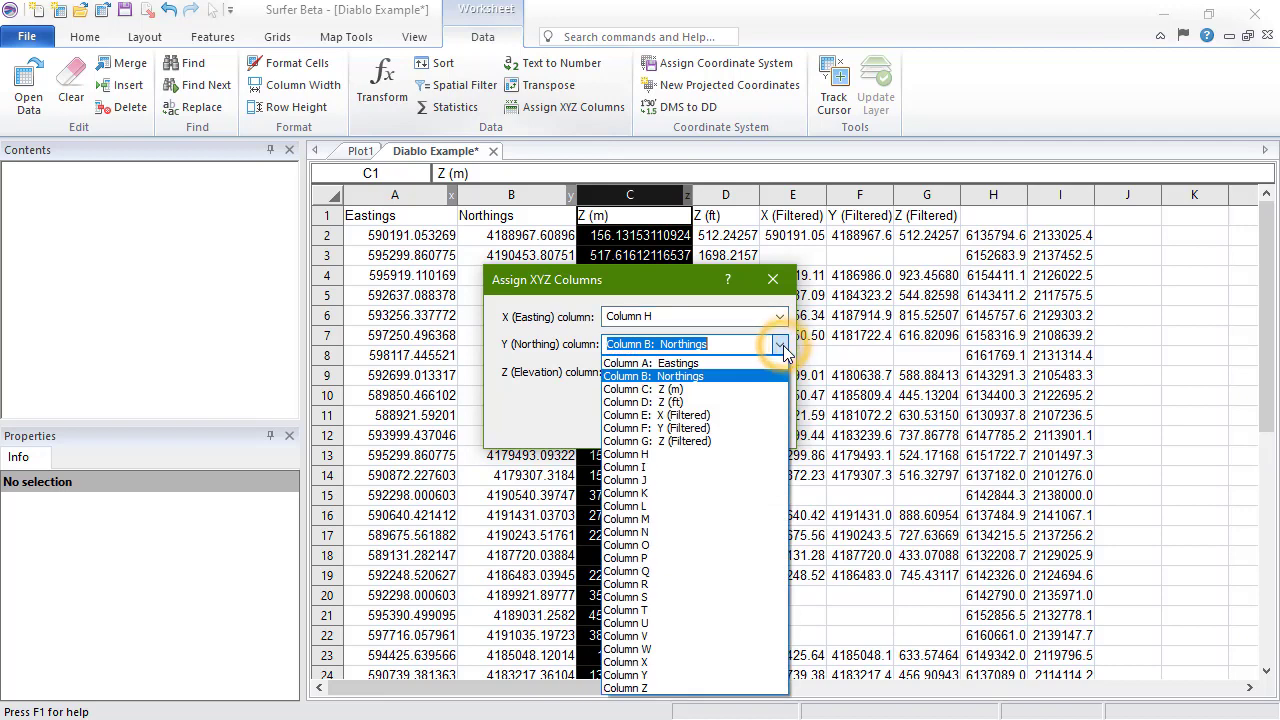
click(742, 467)
click(780, 372)
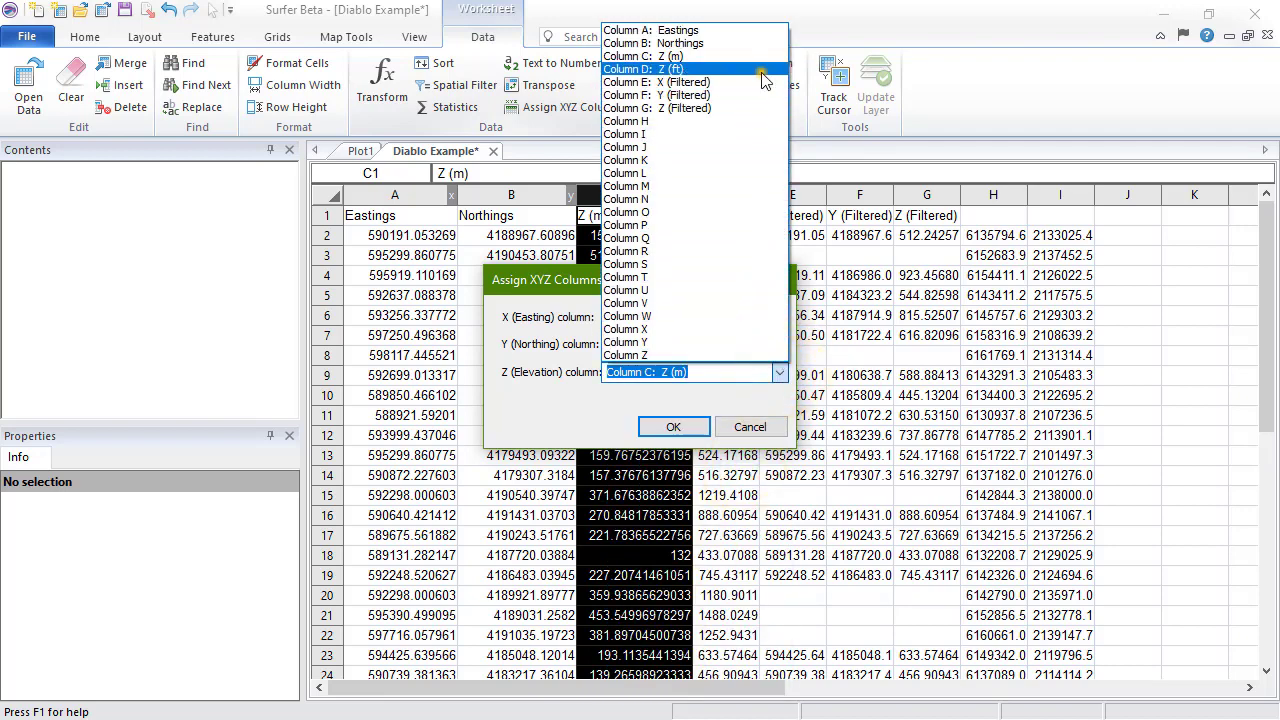
click(760, 69)
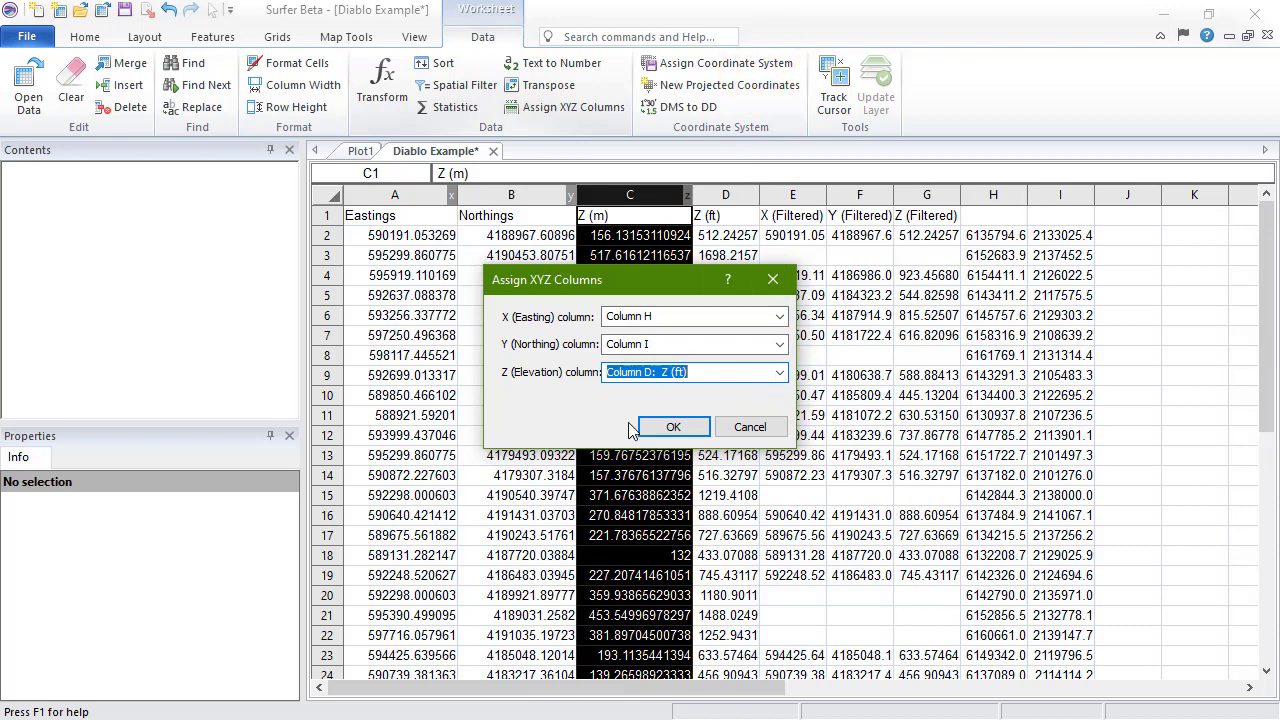
click(673, 427)
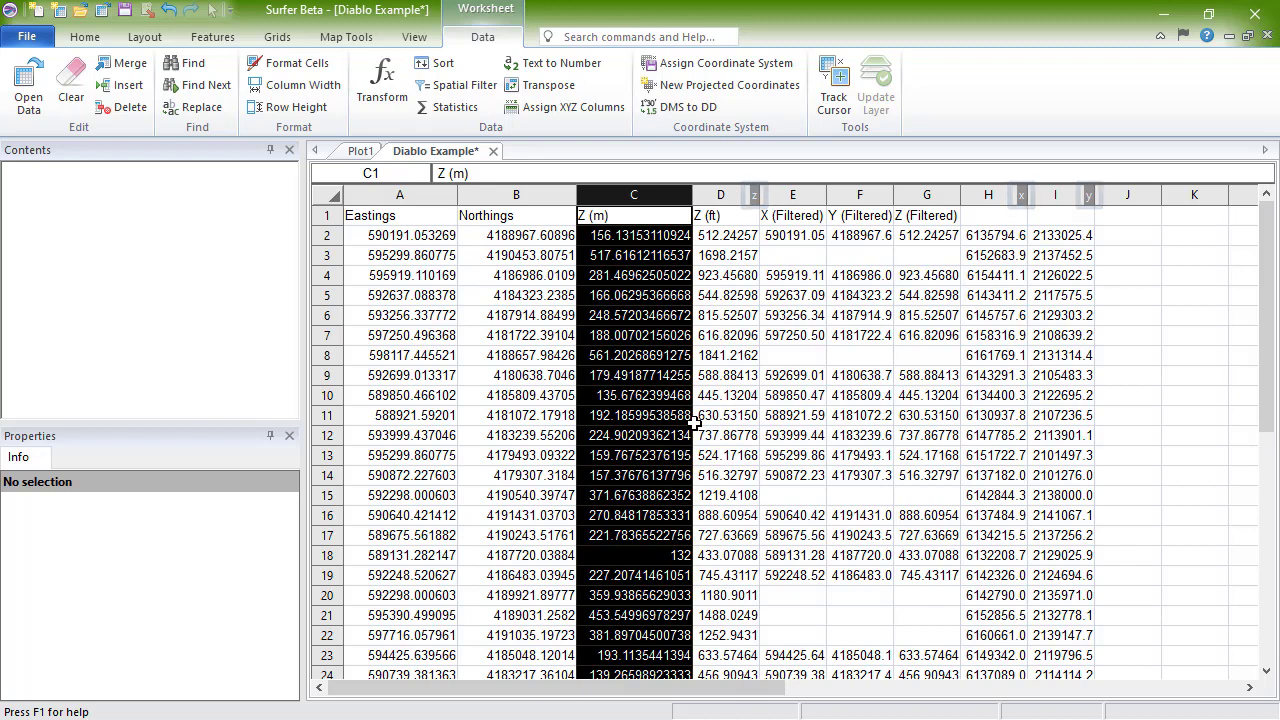
- Create a post map on Plot1 from the open Diablo Example worksheet
click(360, 151)
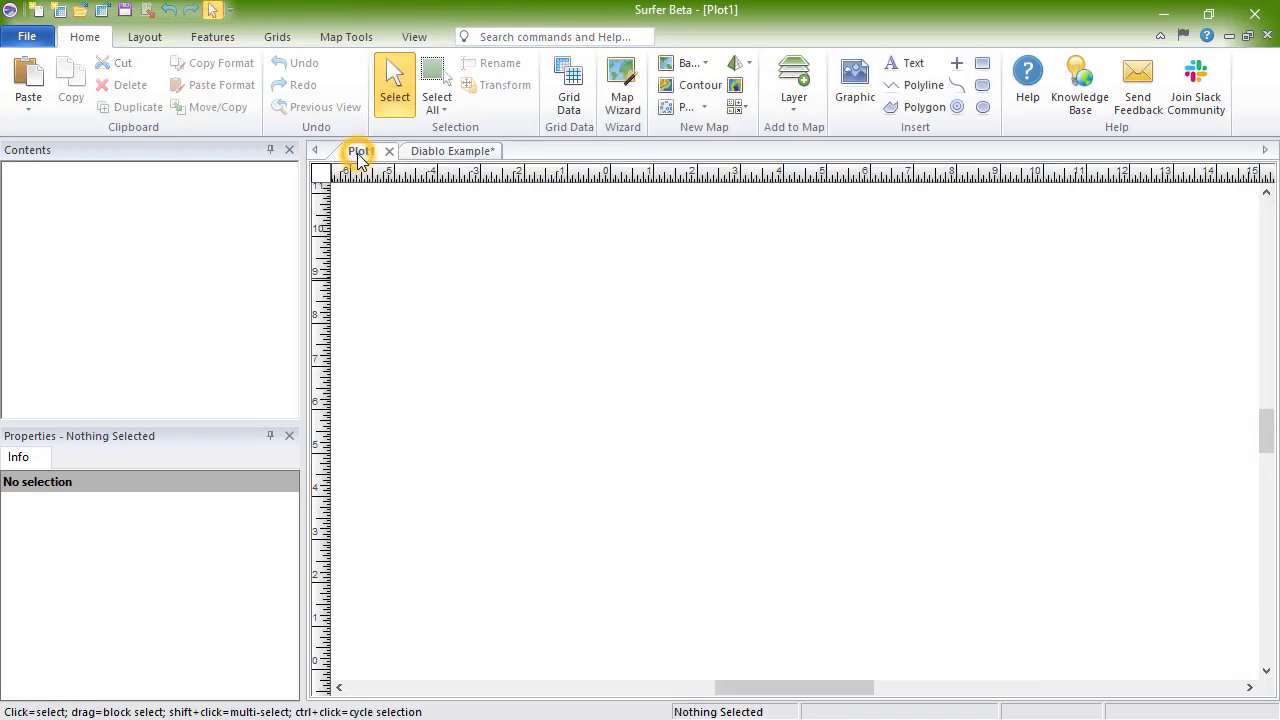
click(705, 107)
click(698, 131)
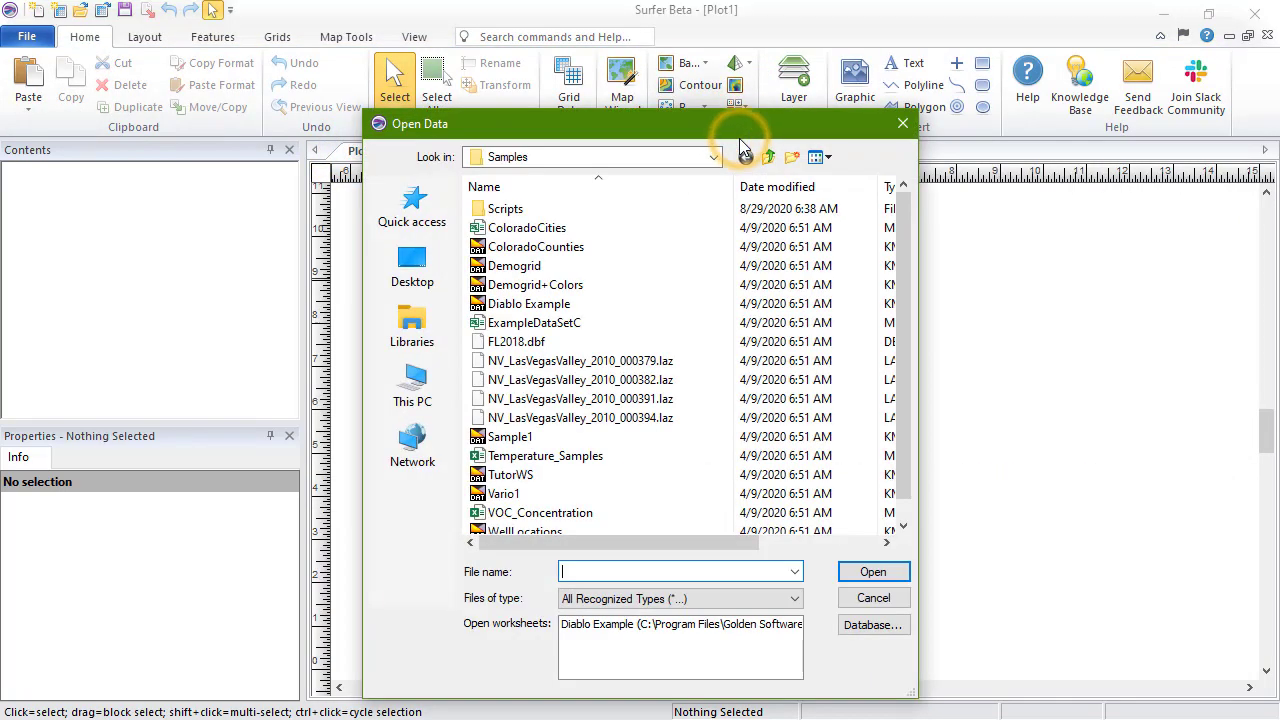
click(745, 625)
click(885, 572)
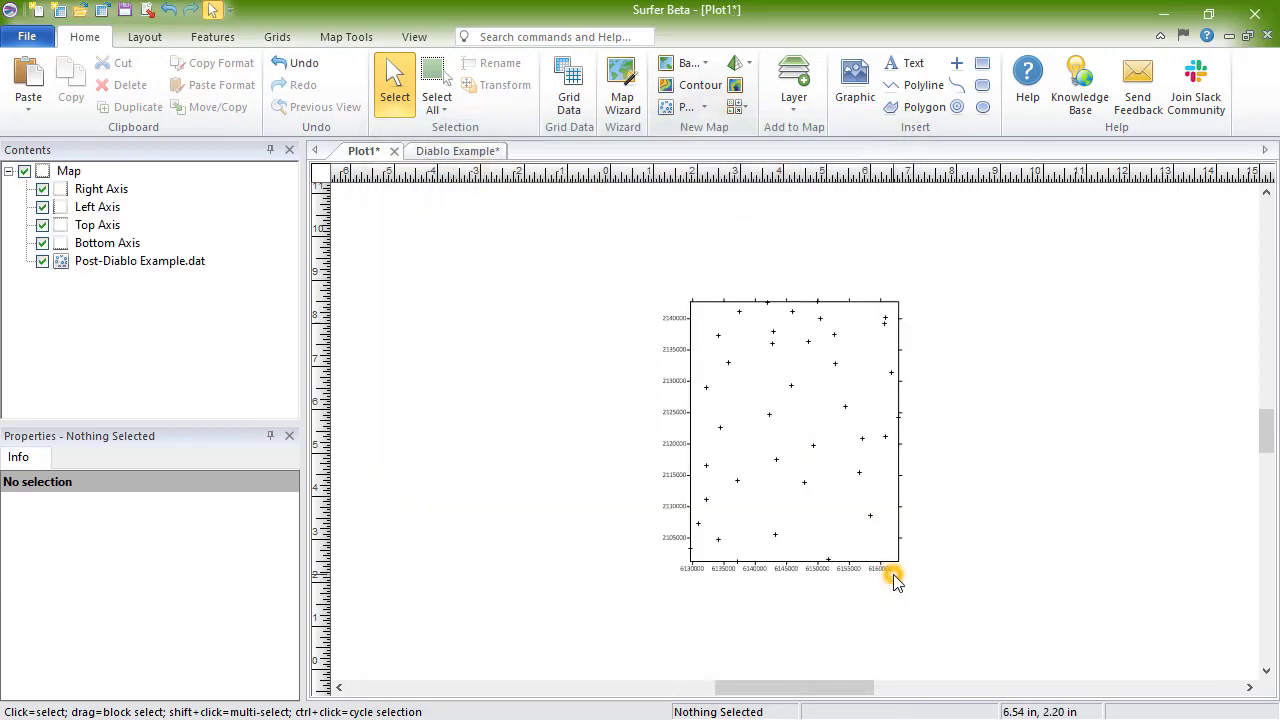
- Select the post layer, zoom to it, view its General properties, and return to the worksheet
click(75, 261)
key(ctrl+l)
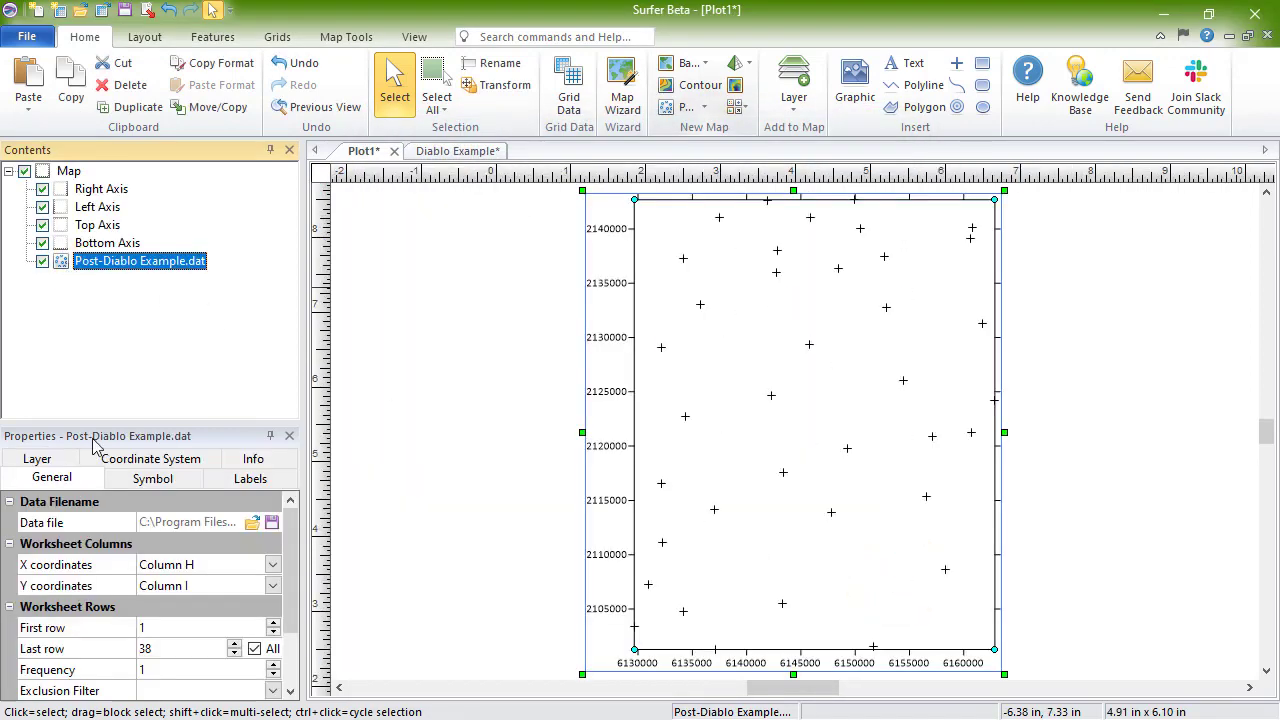
click(95, 480)
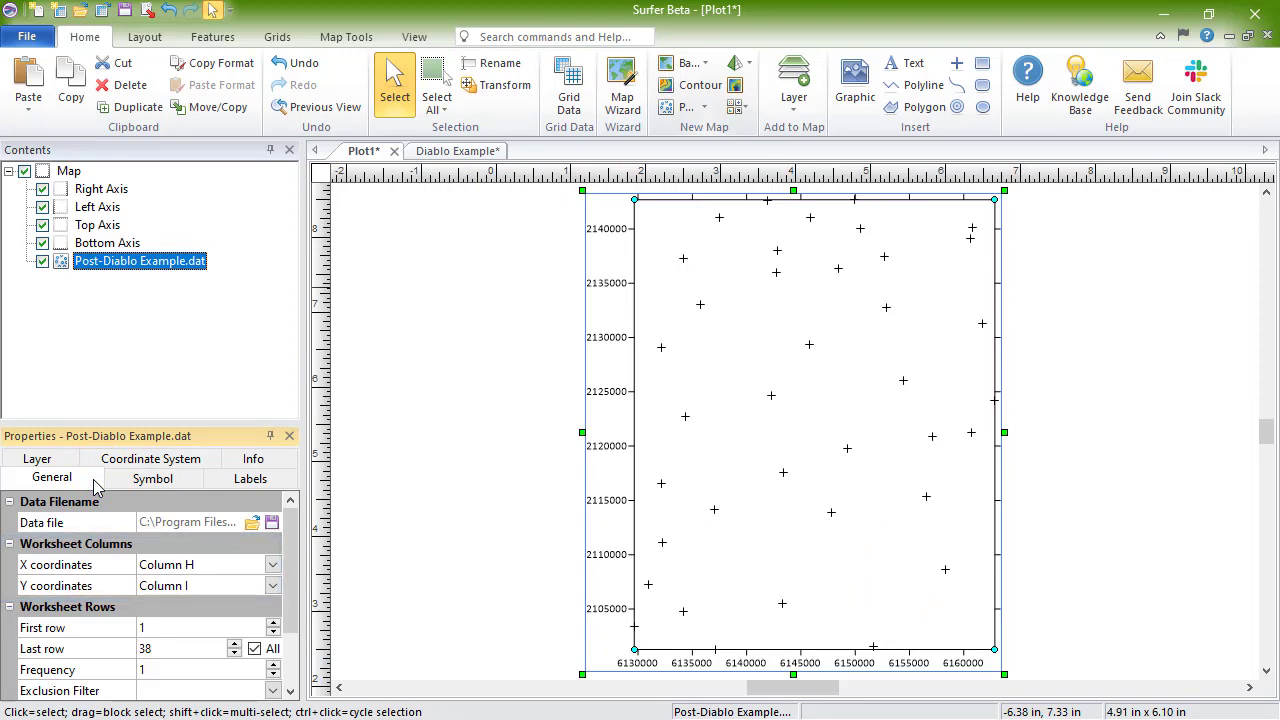
click(485, 155)
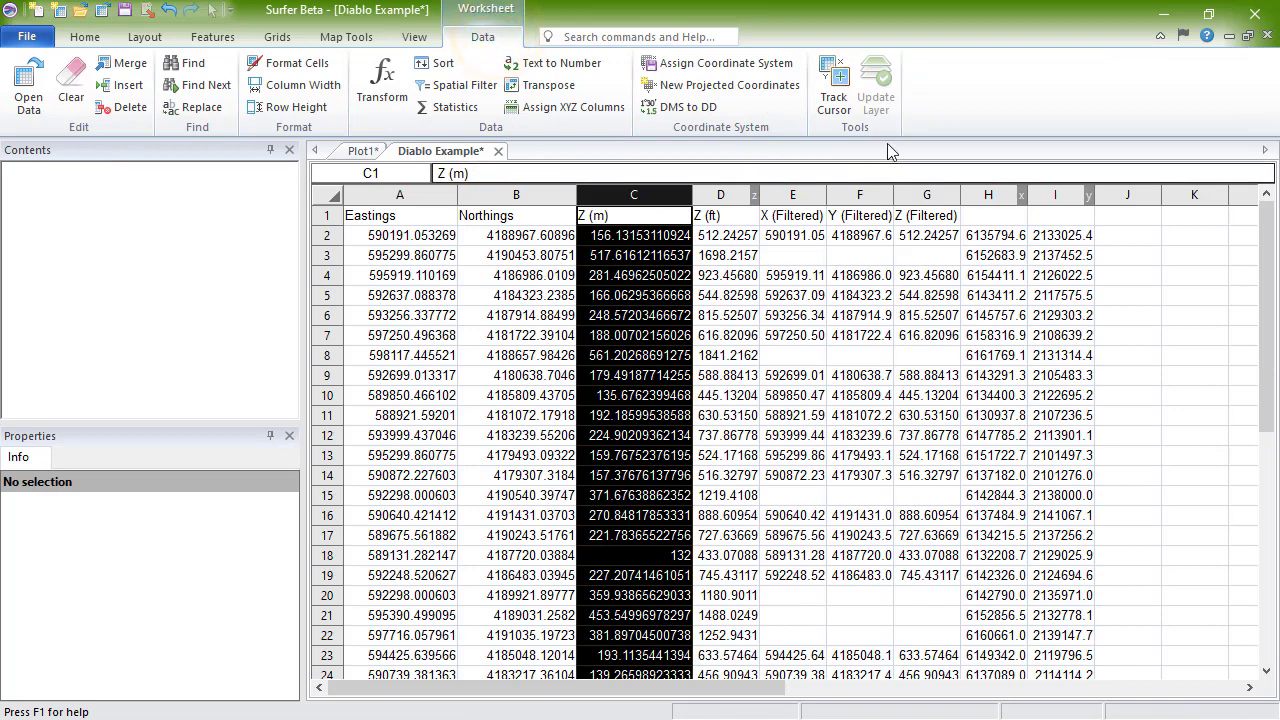
- Turn on Track Cursor and tile the worksheet and plot windows vertically
click(826, 88)
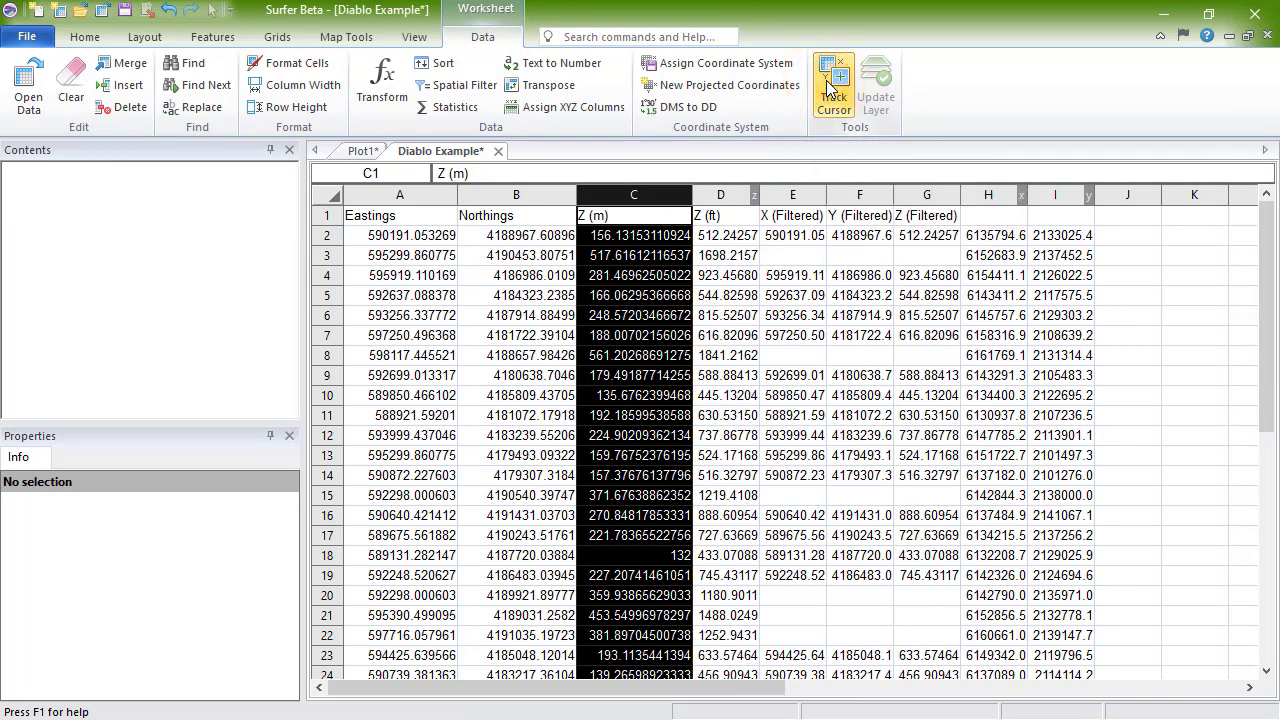
click(414, 37)
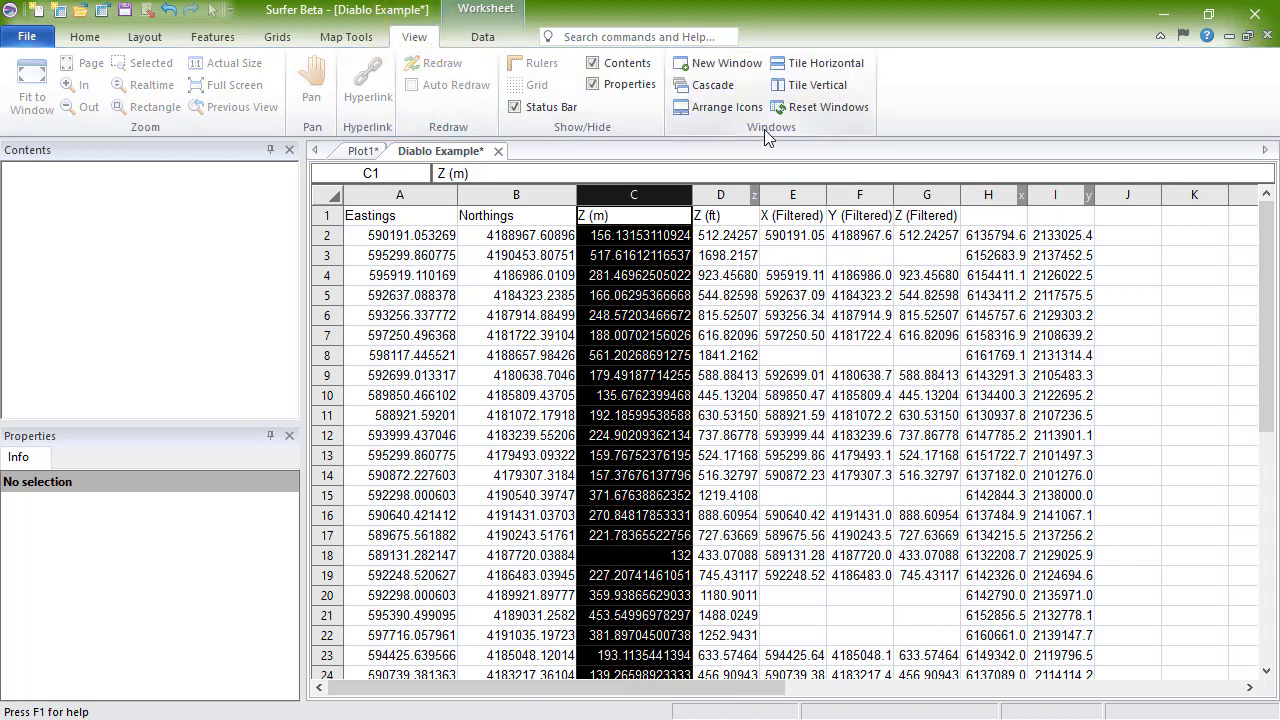
click(847, 85)
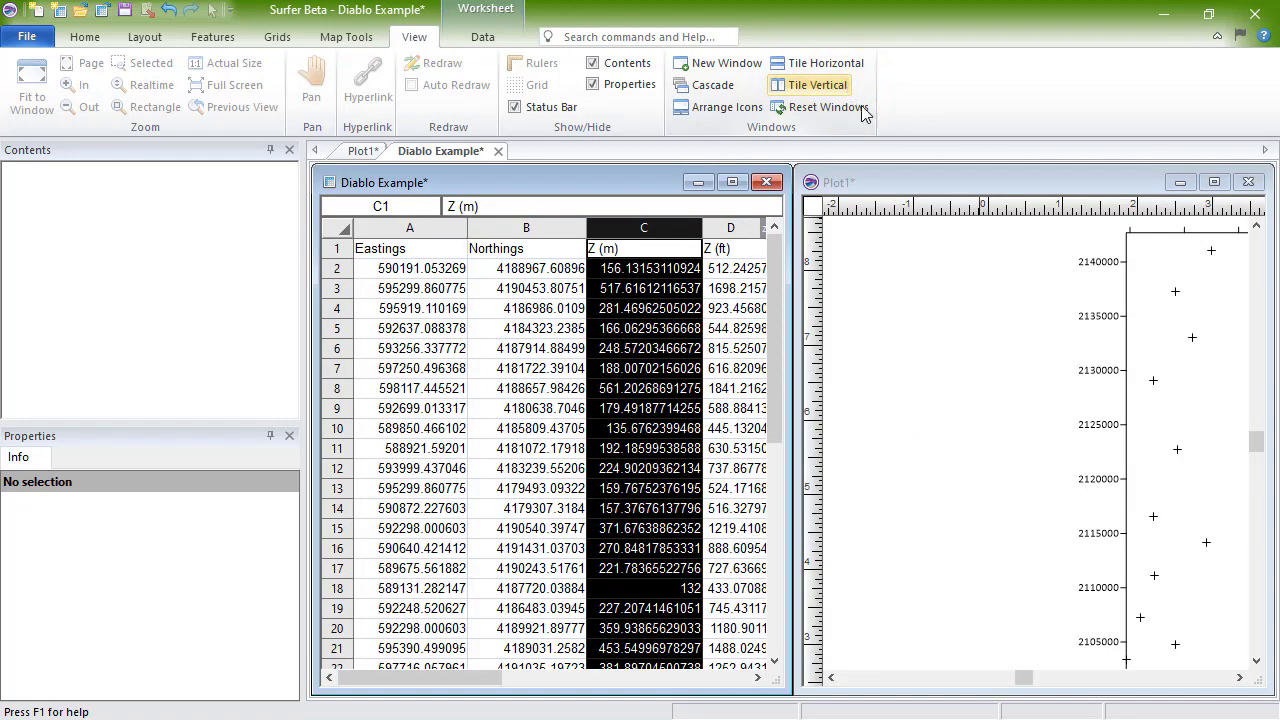
- Test the link by picking a map point and row 12, then maximize the worksheet
click(1180, 368)
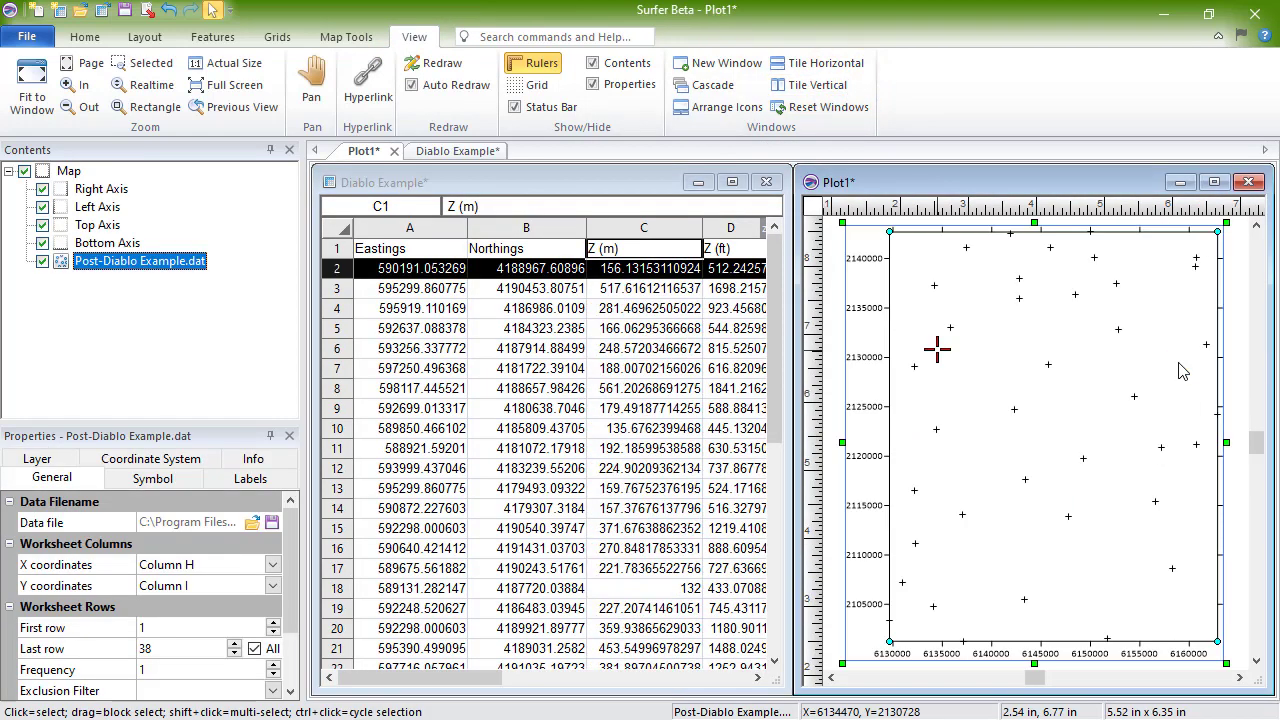
click(1048, 365)
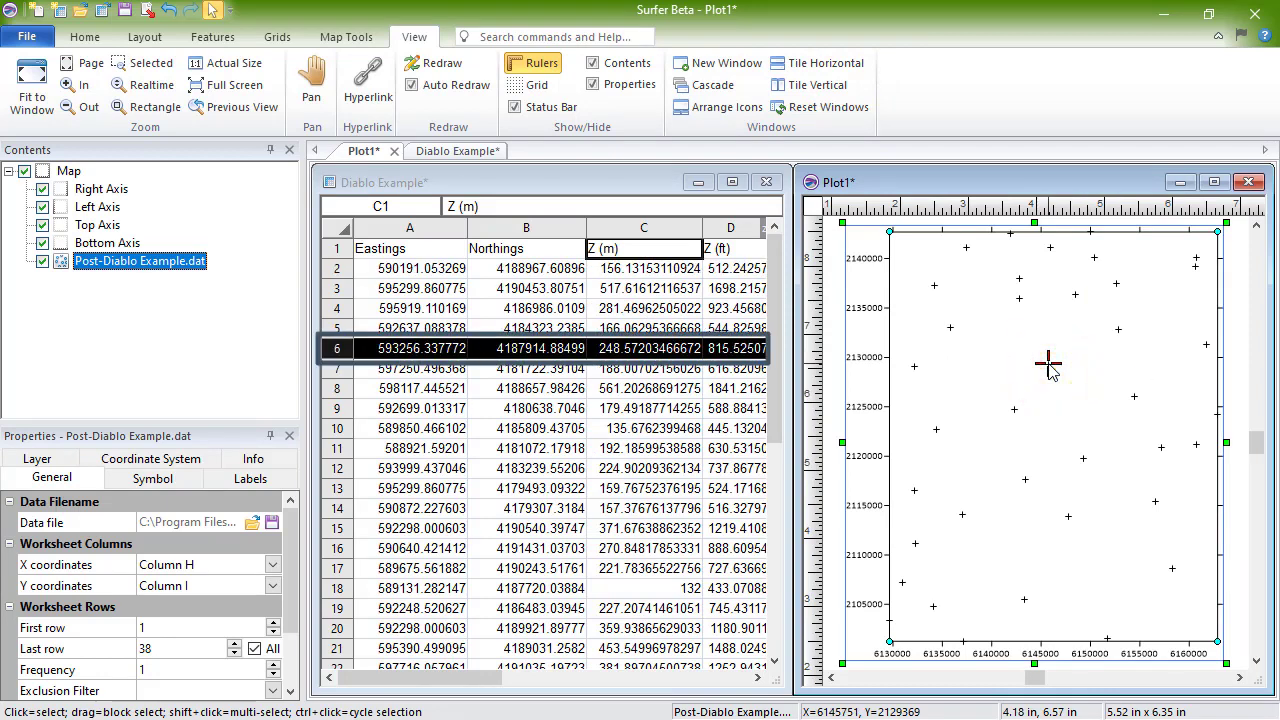
click(336, 472)
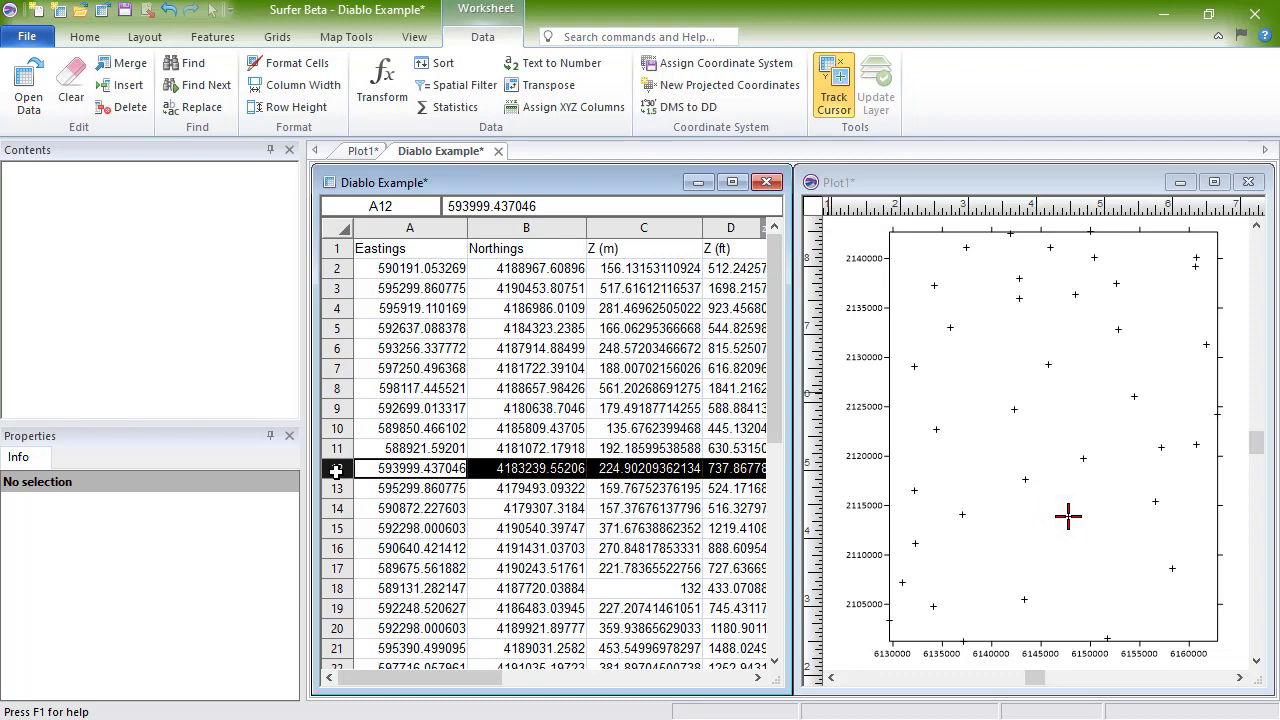
click(732, 181)
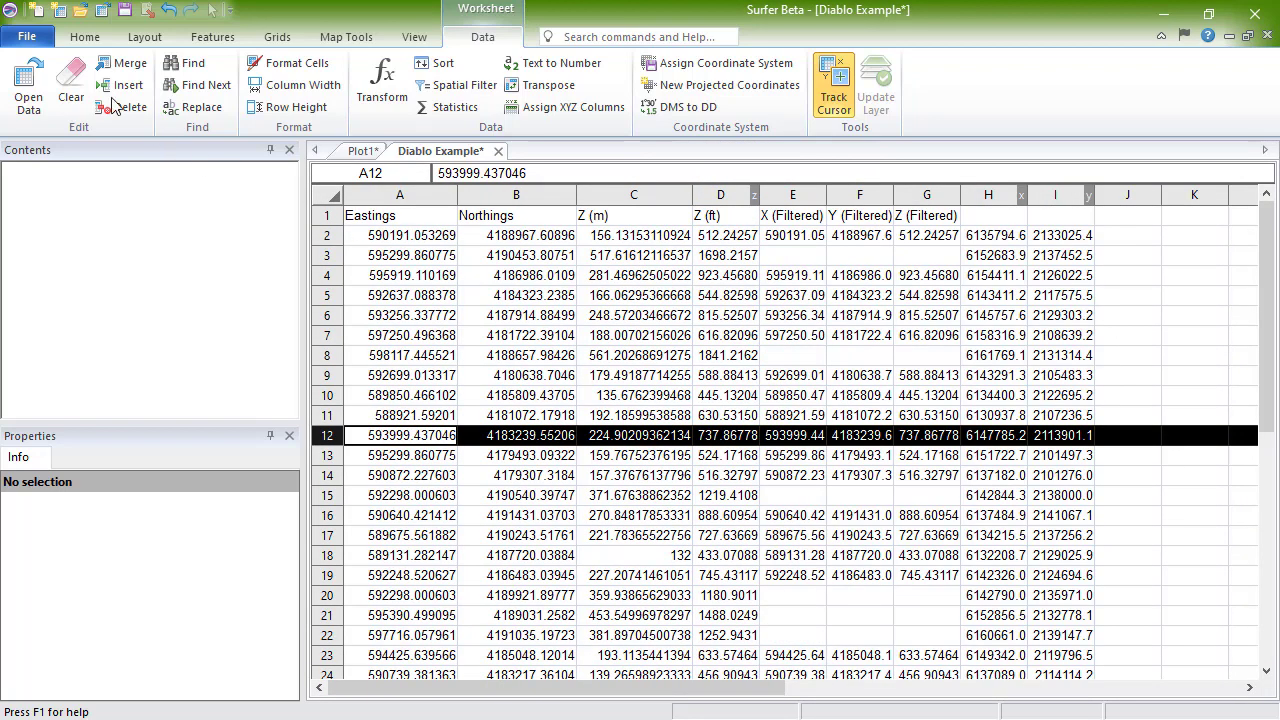
- Open the File menu to reach the save commands
click(25, 36)
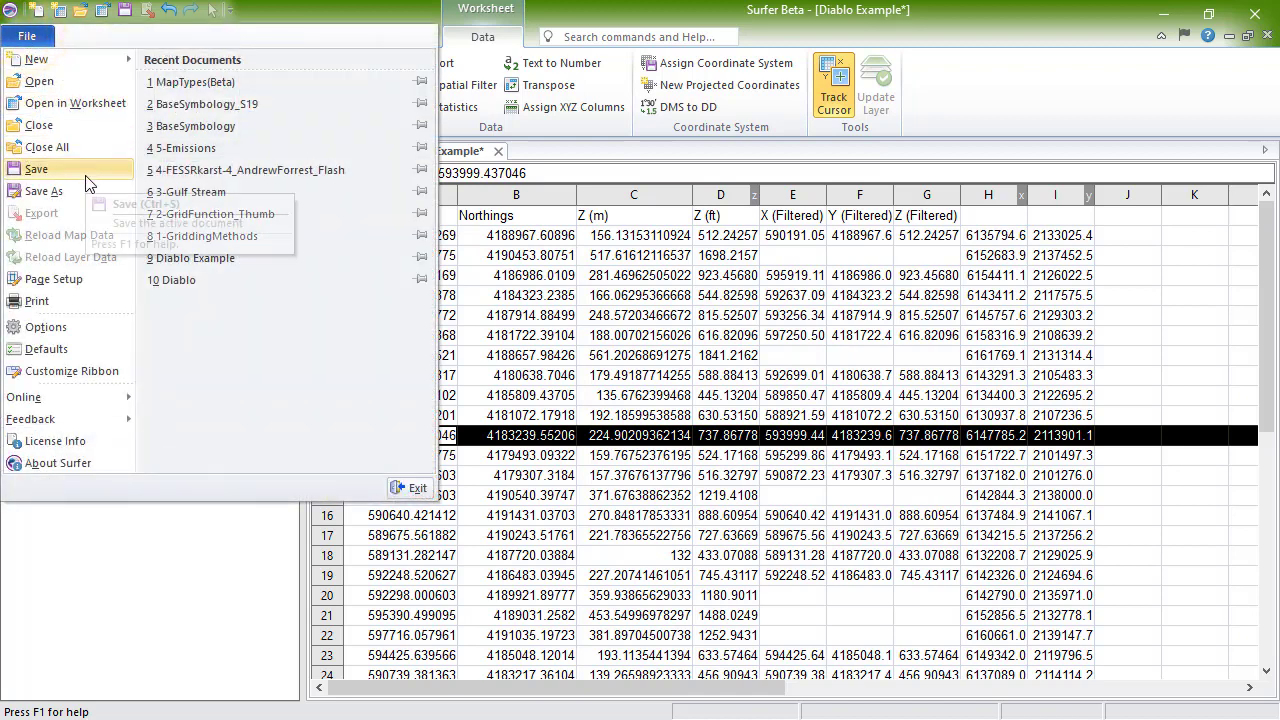